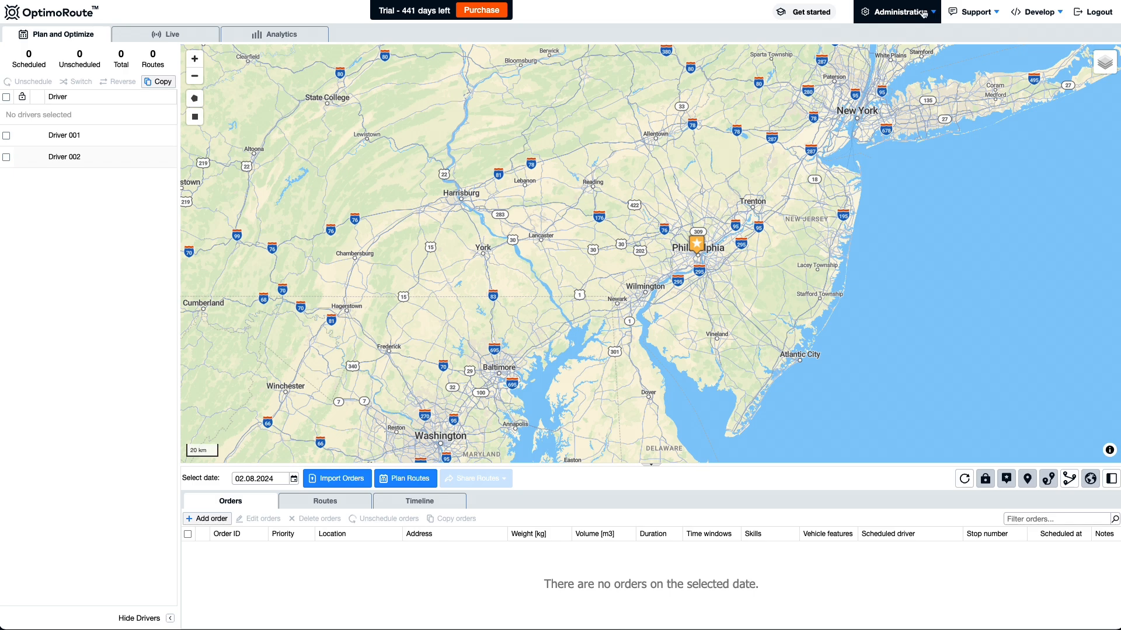
# - Show the Drivers Skills settings page listing the AC and RP skills
pyautogui.click(921, 12)
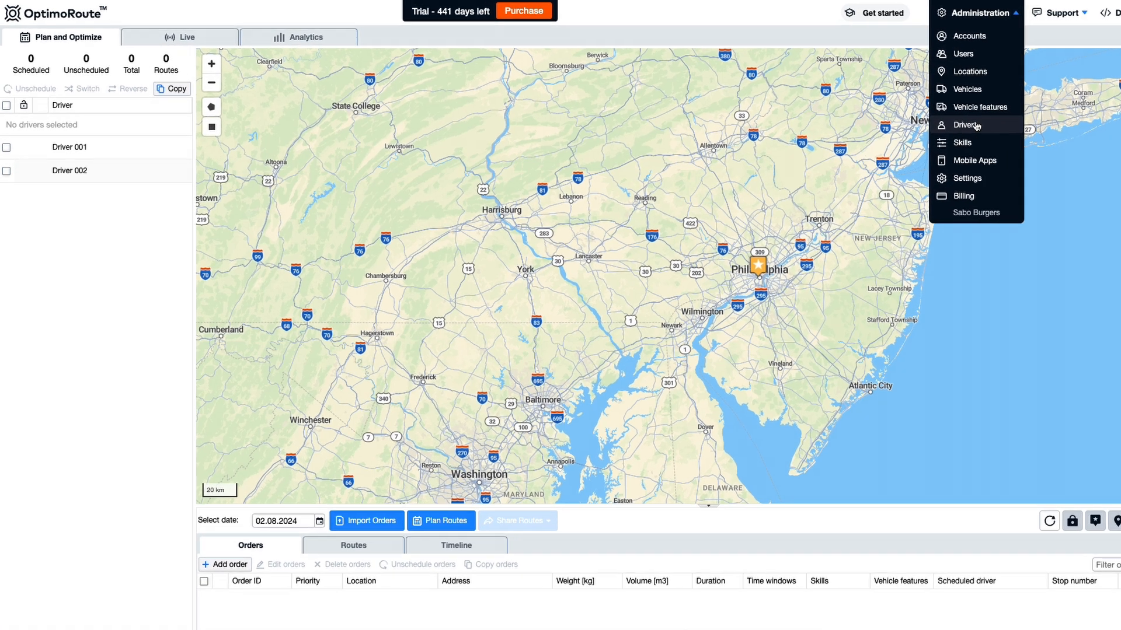
pyautogui.click(887, 114)
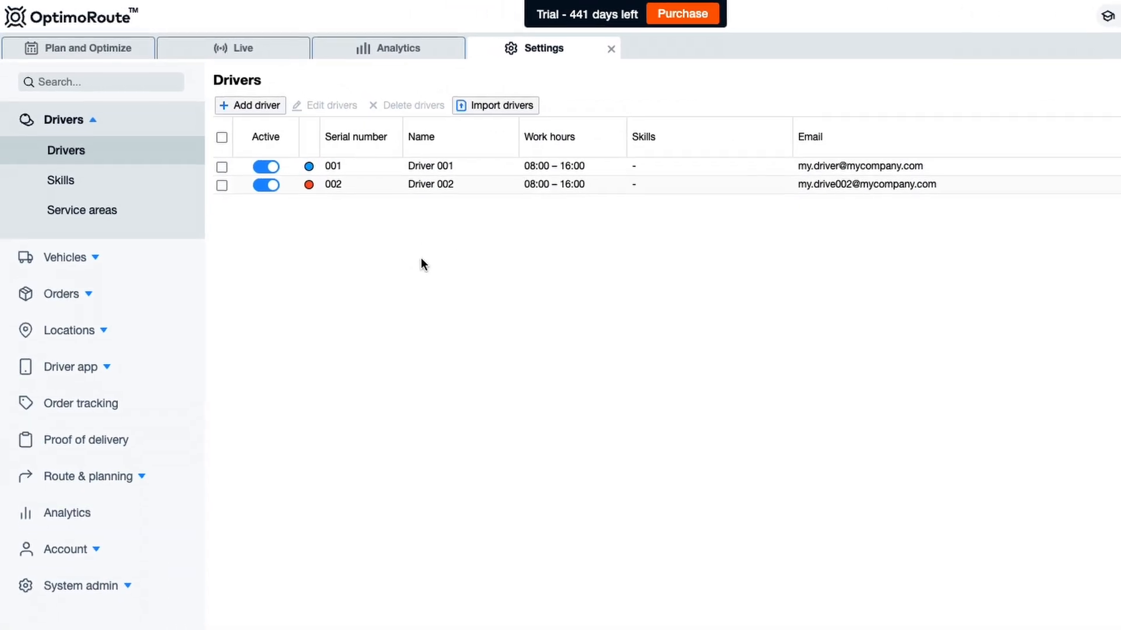
pyautogui.click(89, 193)
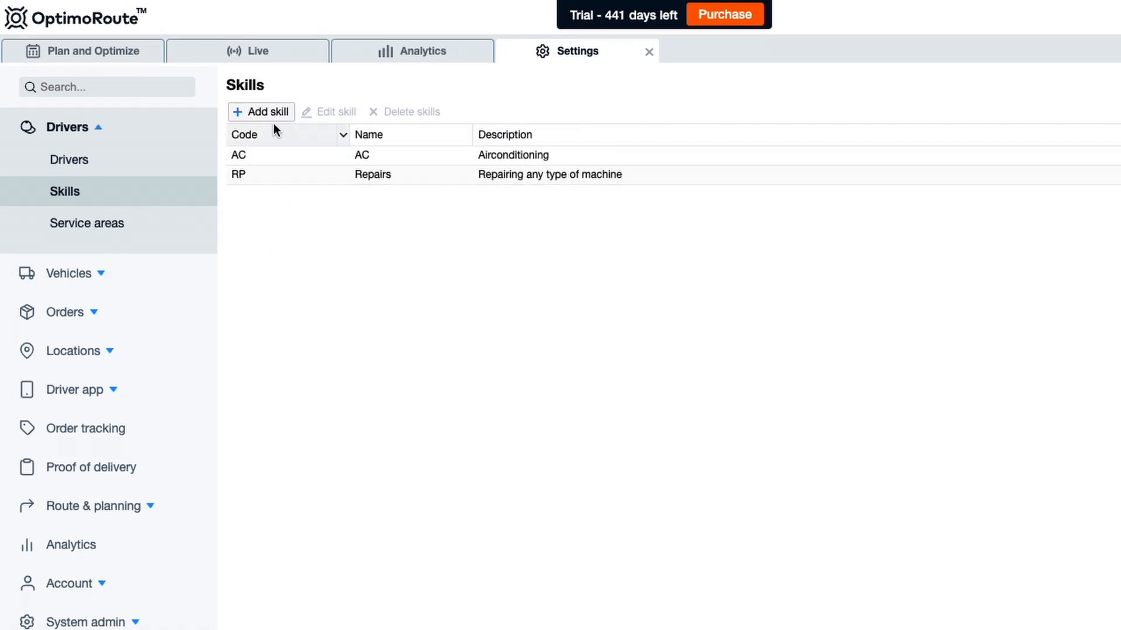
# - Create a skill named Mechanic with code MC and save it
pyautogui.click(278, 113)
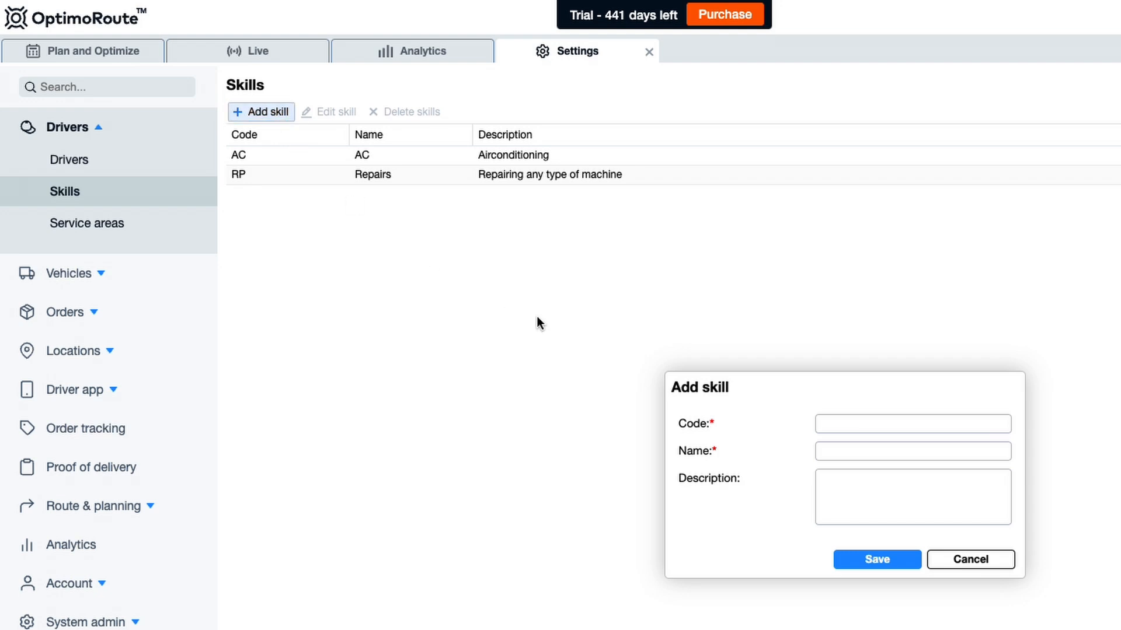
pyautogui.click(850, 453)
pyautogui.click(851, 454)
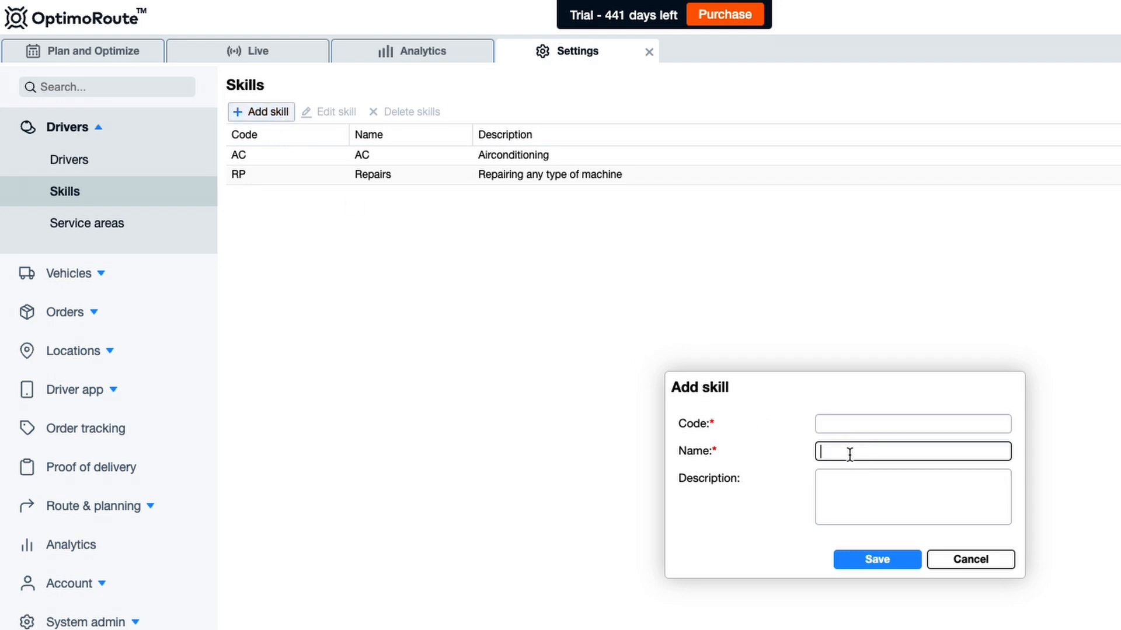
pyautogui.write('Mechanic')
pyautogui.click(893, 425)
pyautogui.write('MC')
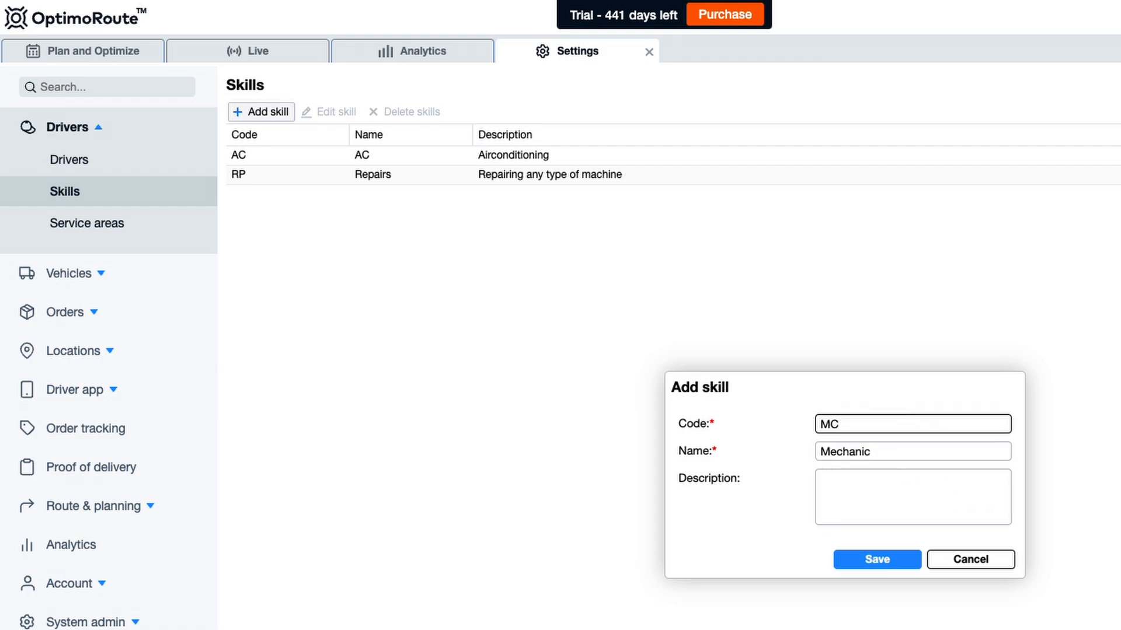
pyautogui.click(875, 561)
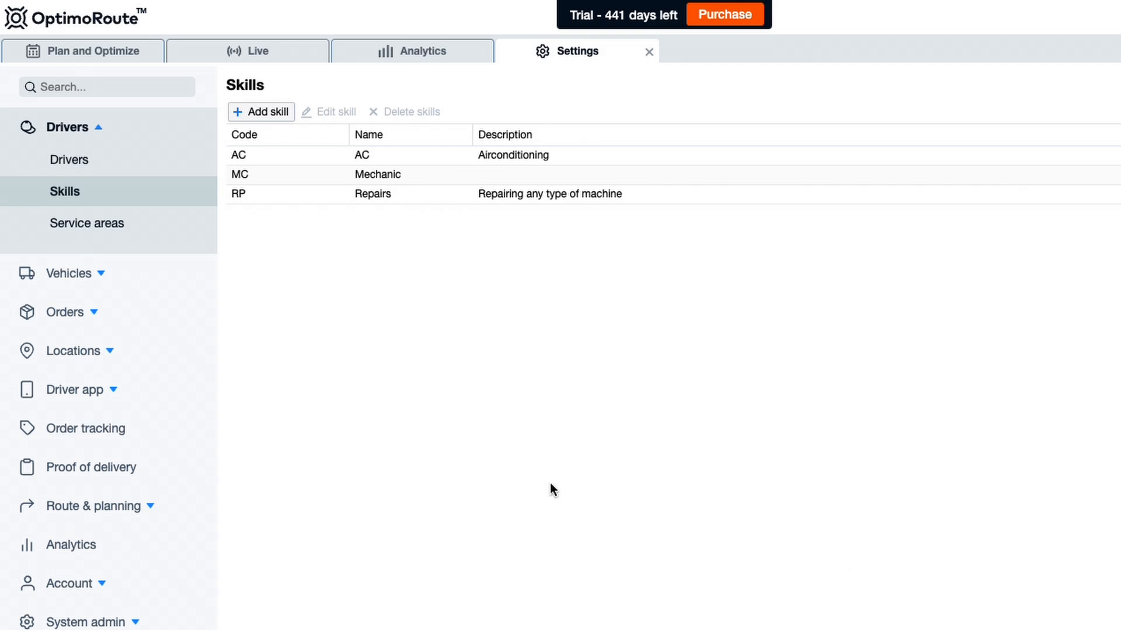
# - Return to the Drivers list, briefly viewing and closing the Billing page
pyautogui.click(133, 170)
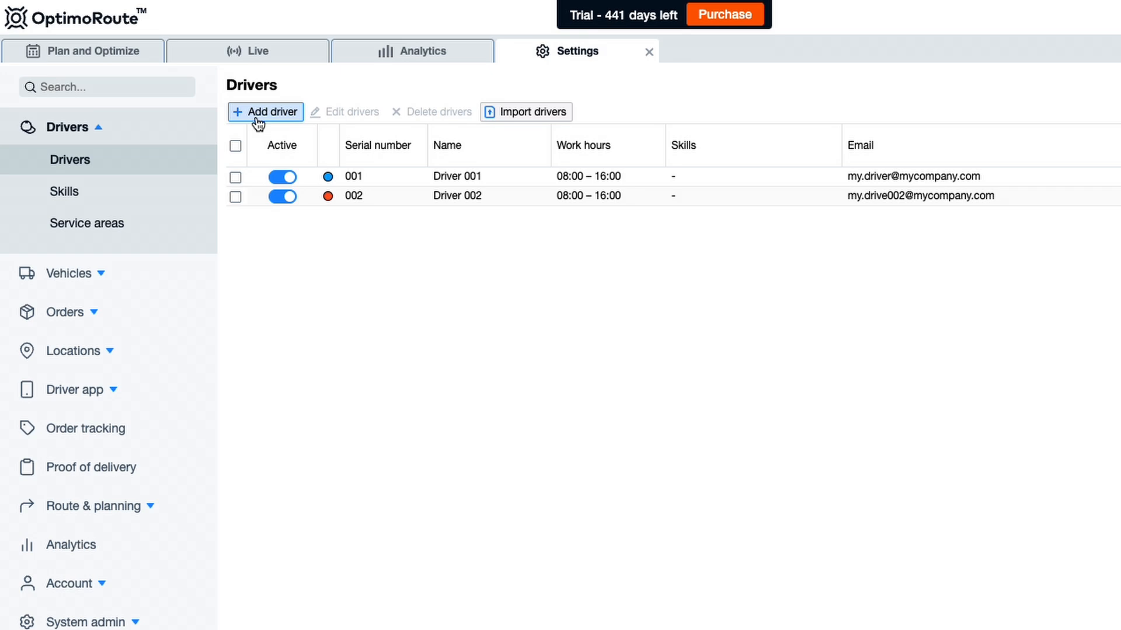
pyautogui.click(919, 14)
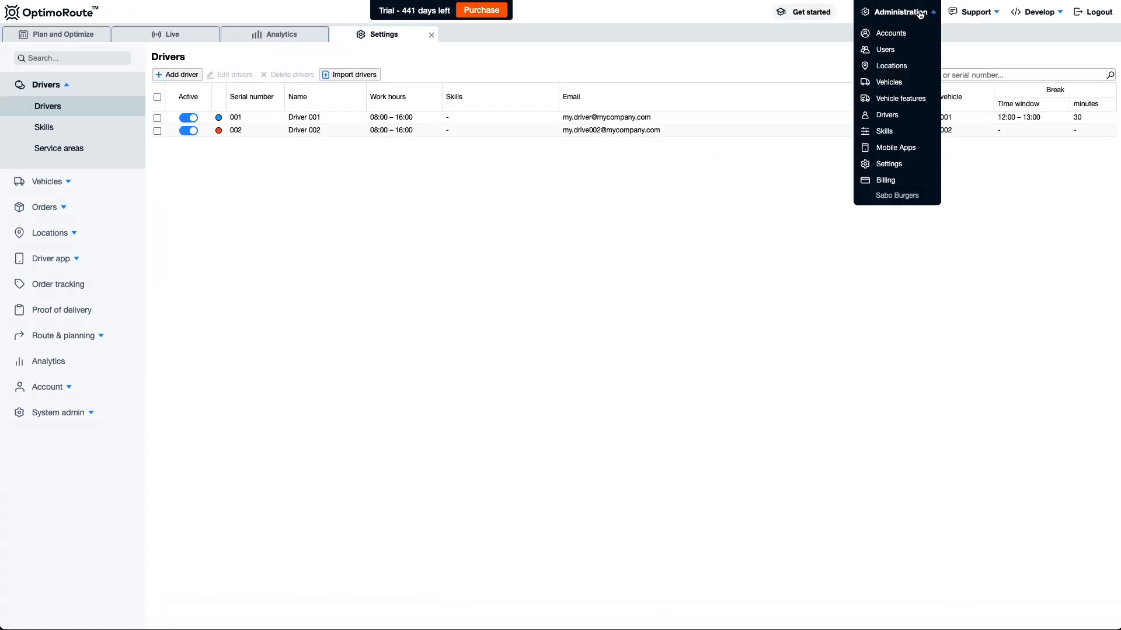
pyautogui.click(902, 183)
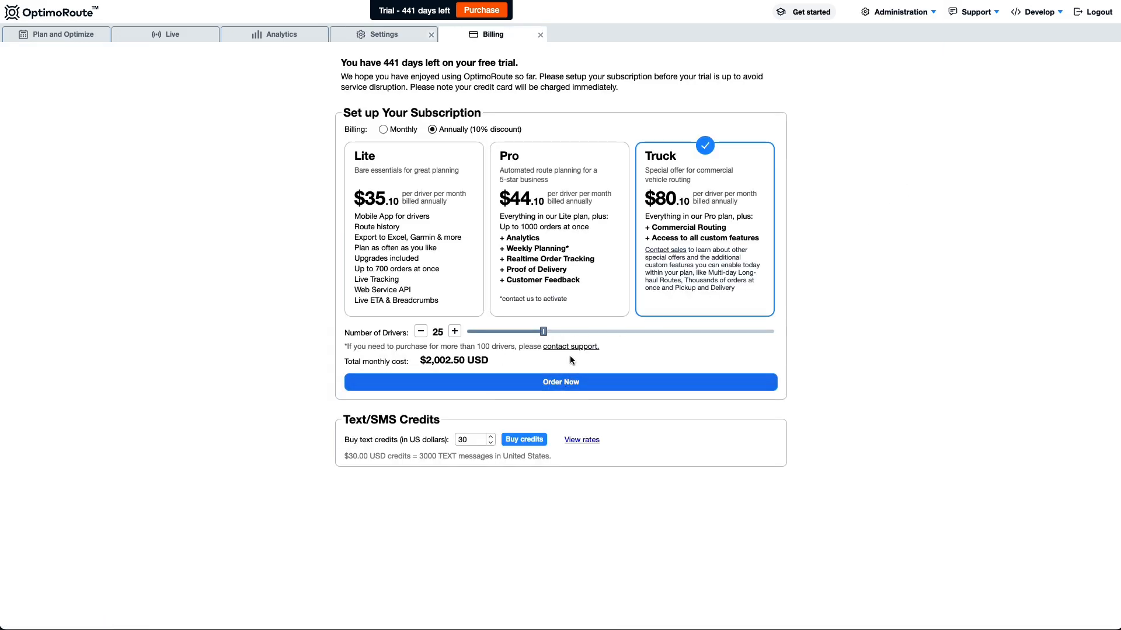
pyautogui.click(540, 38)
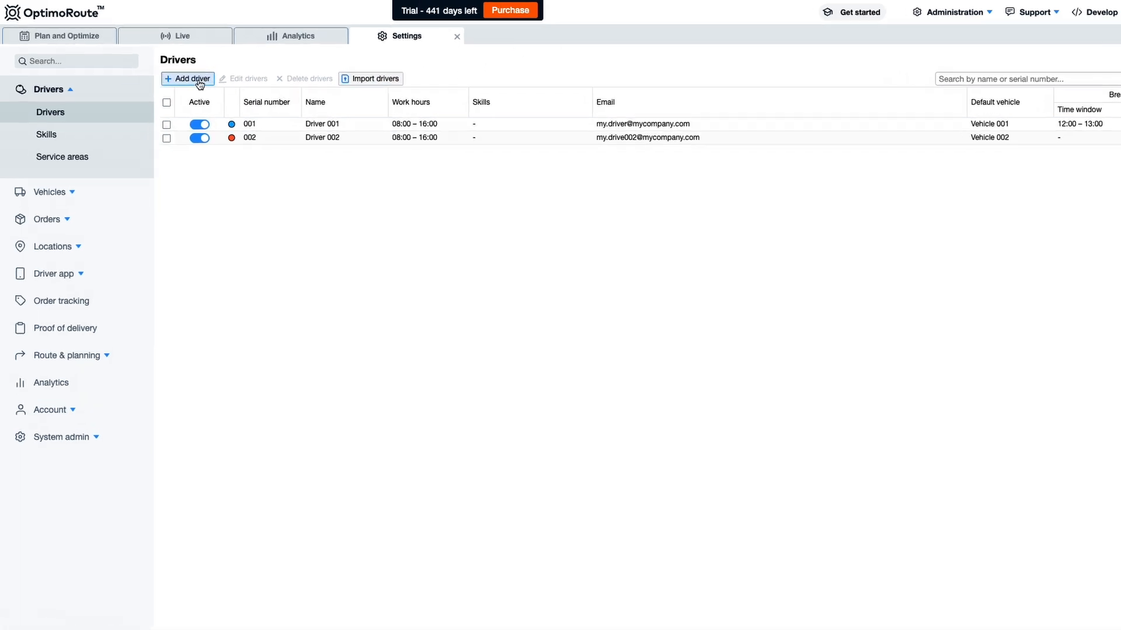
# - Start a new driver named Driver003 with serial number 003 and the driver's e-mail address
pyautogui.click(197, 81)
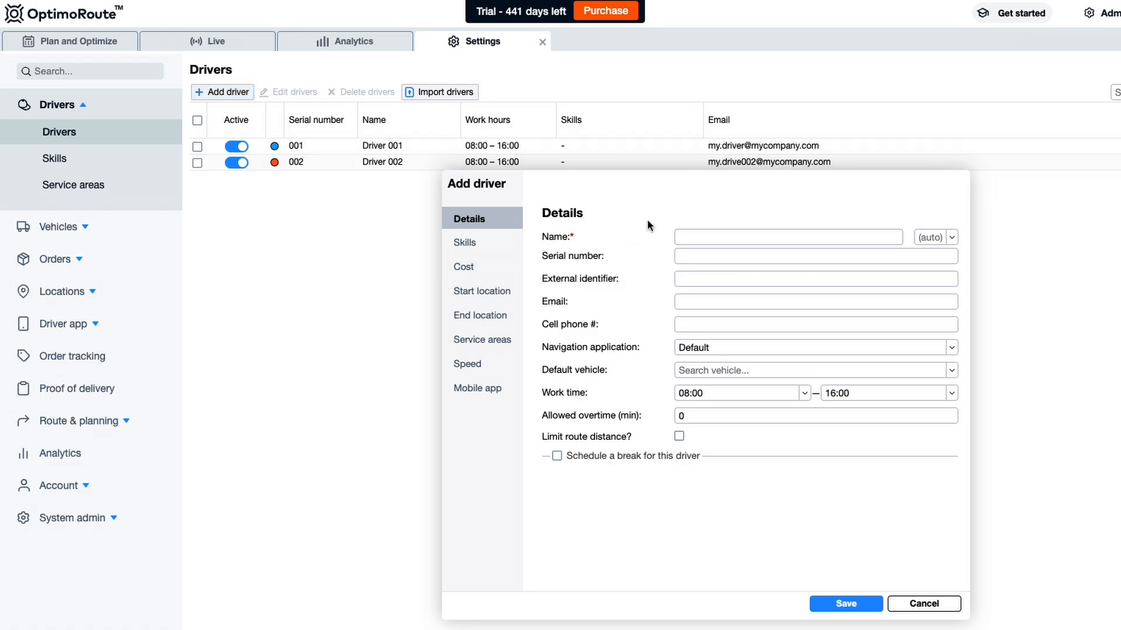
pyautogui.click(687, 237)
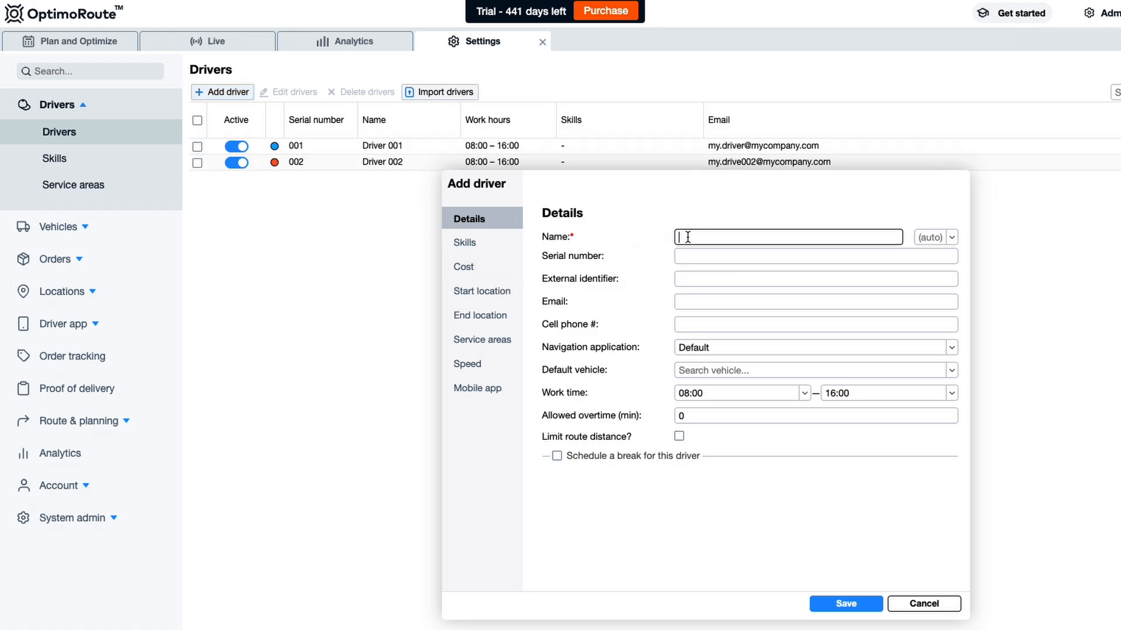
pyautogui.write('Driver003')
pyautogui.click(706, 258)
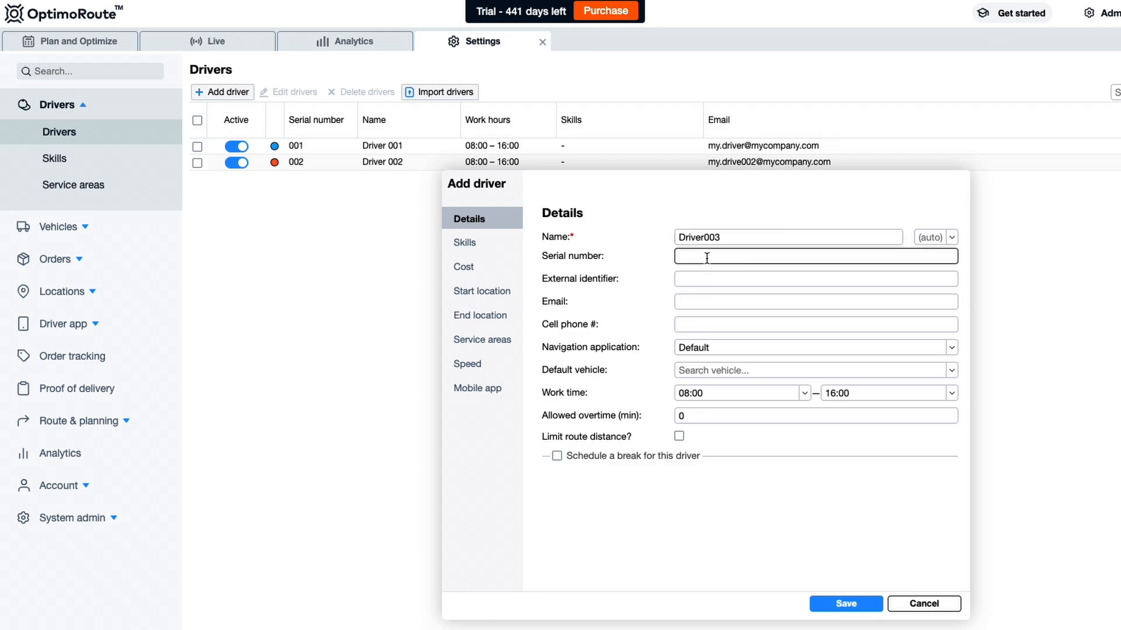
pyautogui.write('003')
pyautogui.click(698, 302)
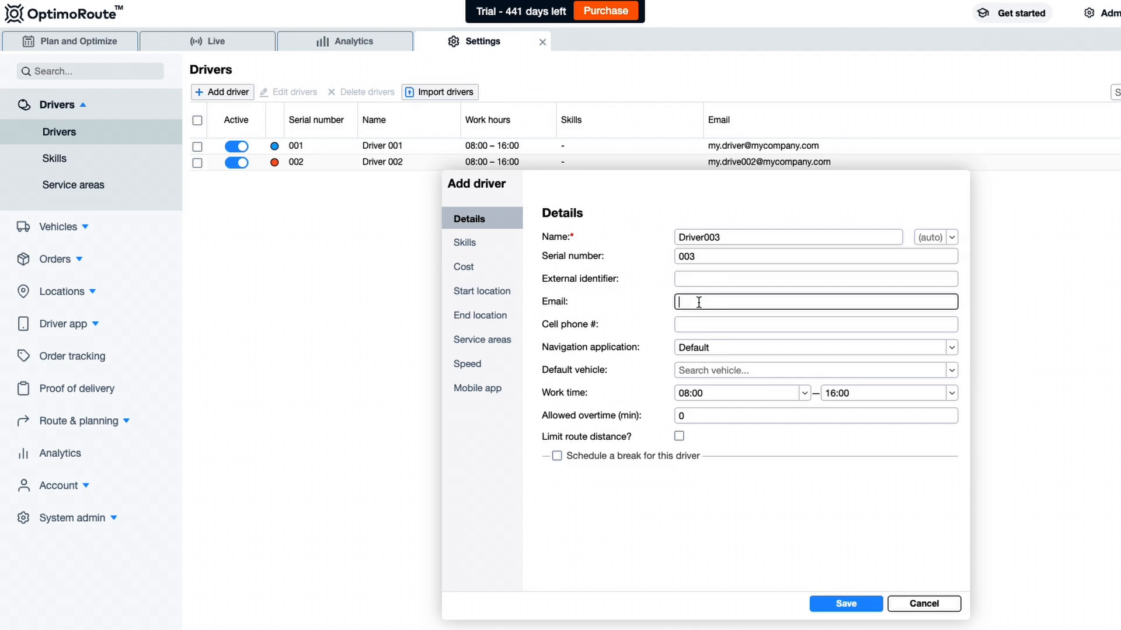
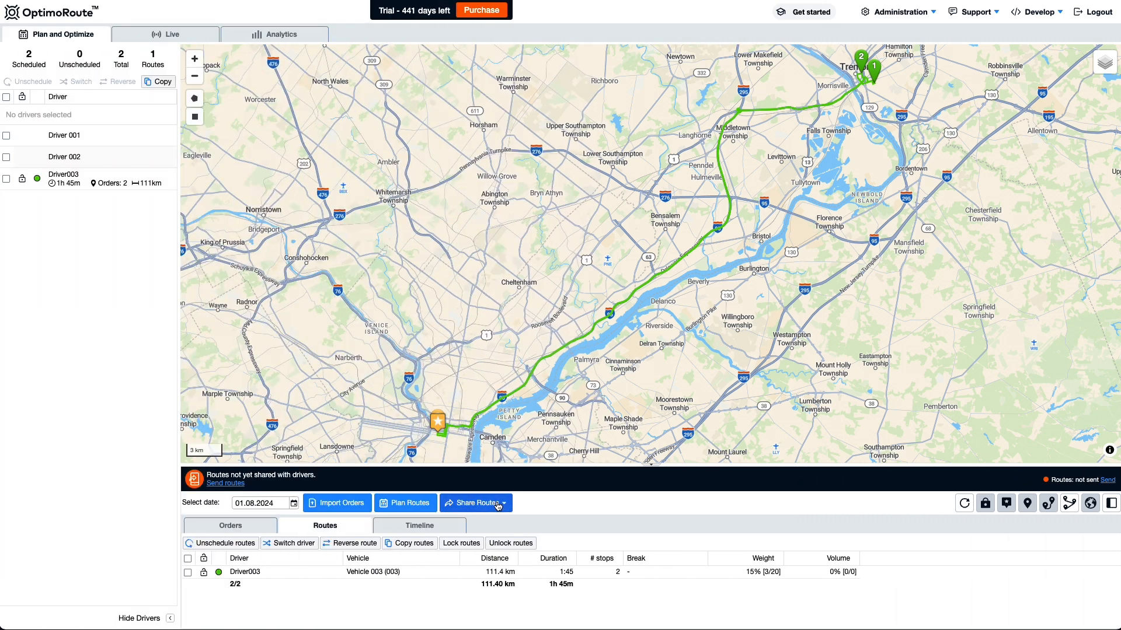
pyautogui.click(86, 503)
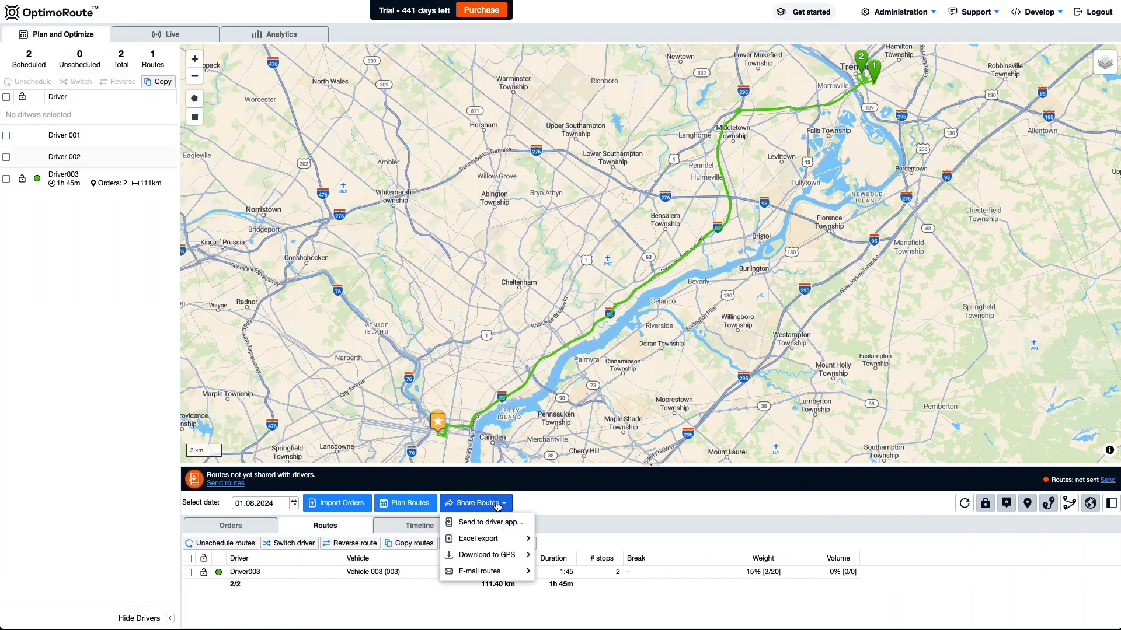
pyautogui.moveTo(495, 571)
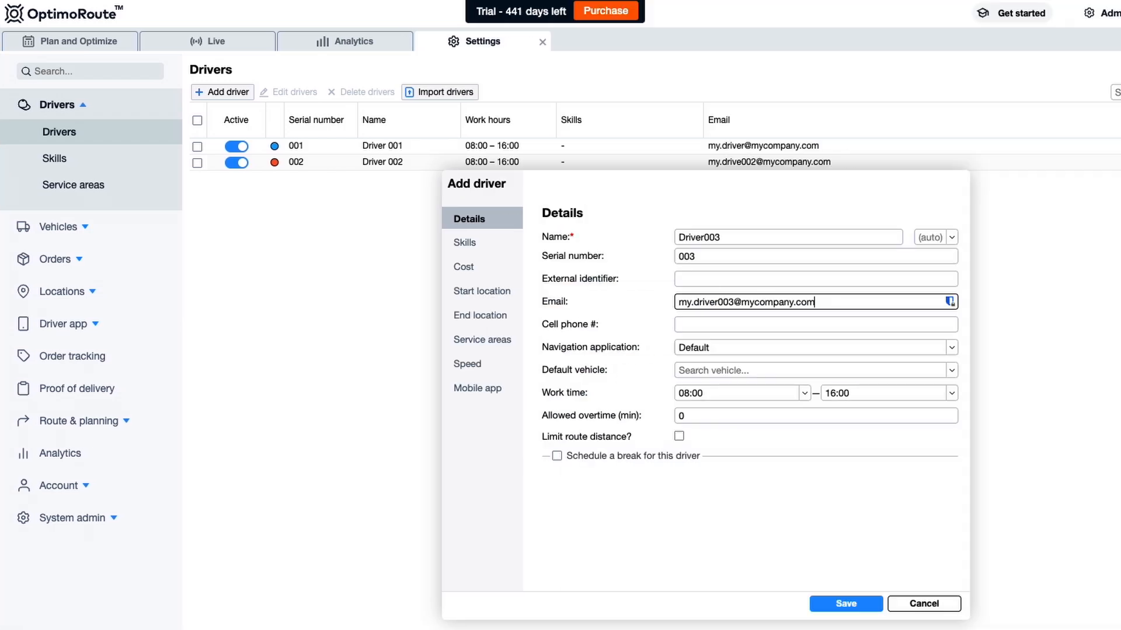
# - Choose Google Maps as the new driver's navigation application
pyautogui.click(951, 348)
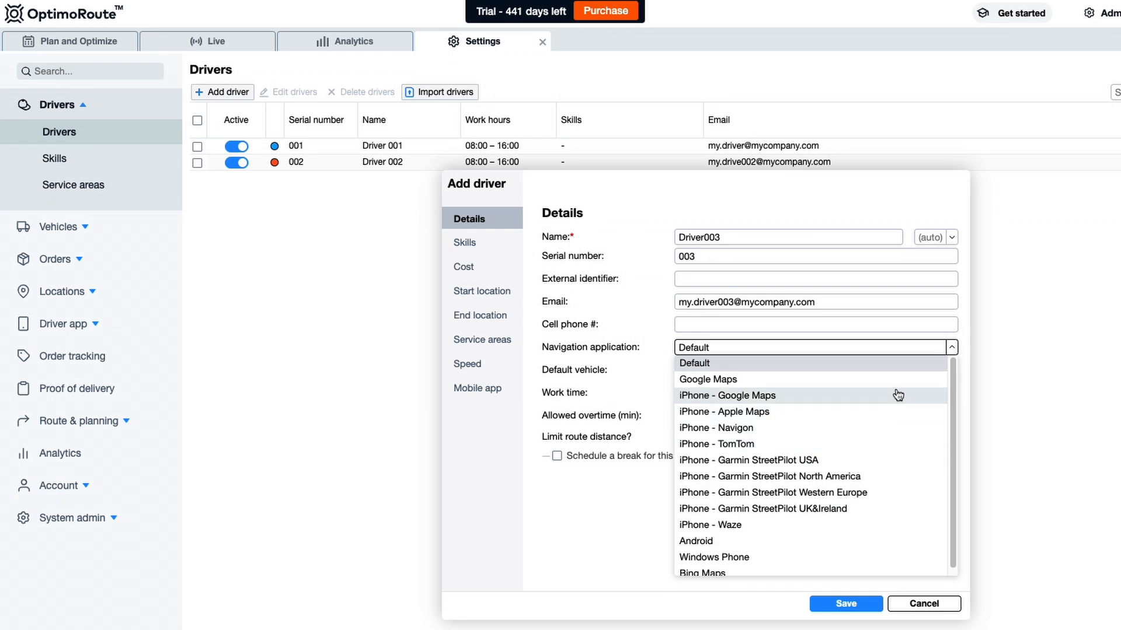
pyautogui.click(951, 349)
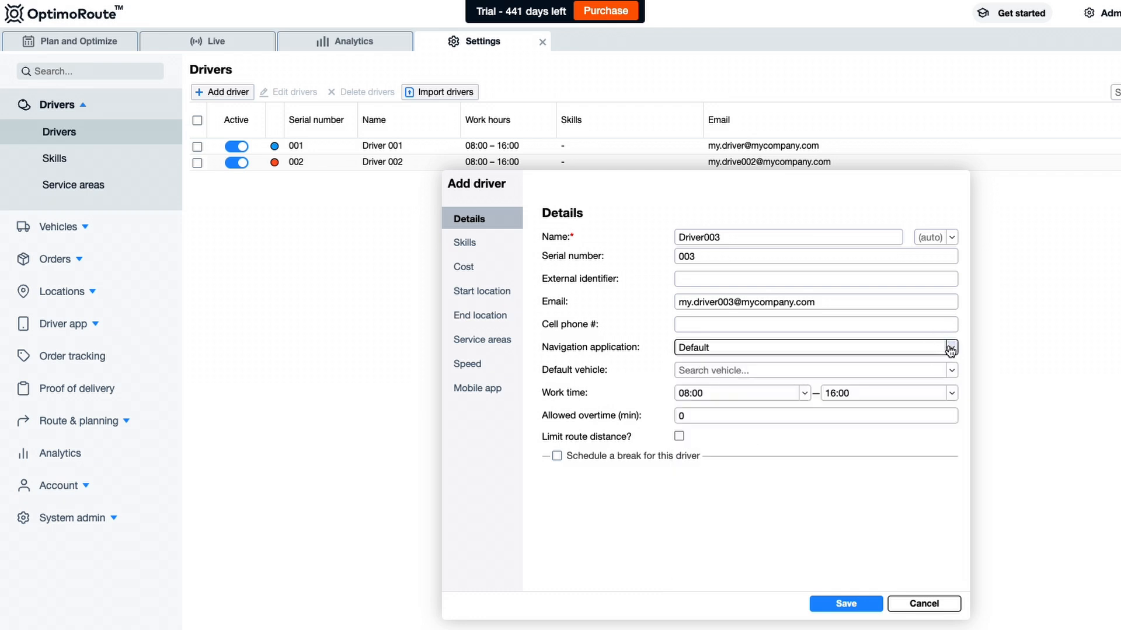
pyautogui.click(950, 349)
pyautogui.click(923, 381)
# - Make Vehicle 003 the driver's default vehicle, keeping the 08:00 work start time
pyautogui.click(951, 371)
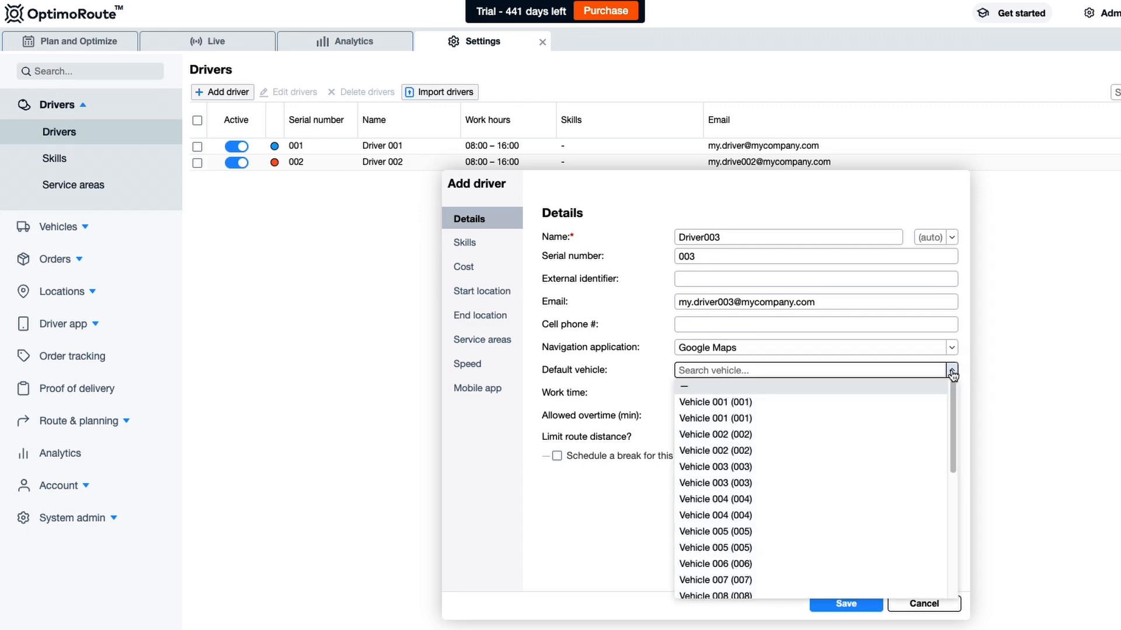
pyautogui.click(852, 470)
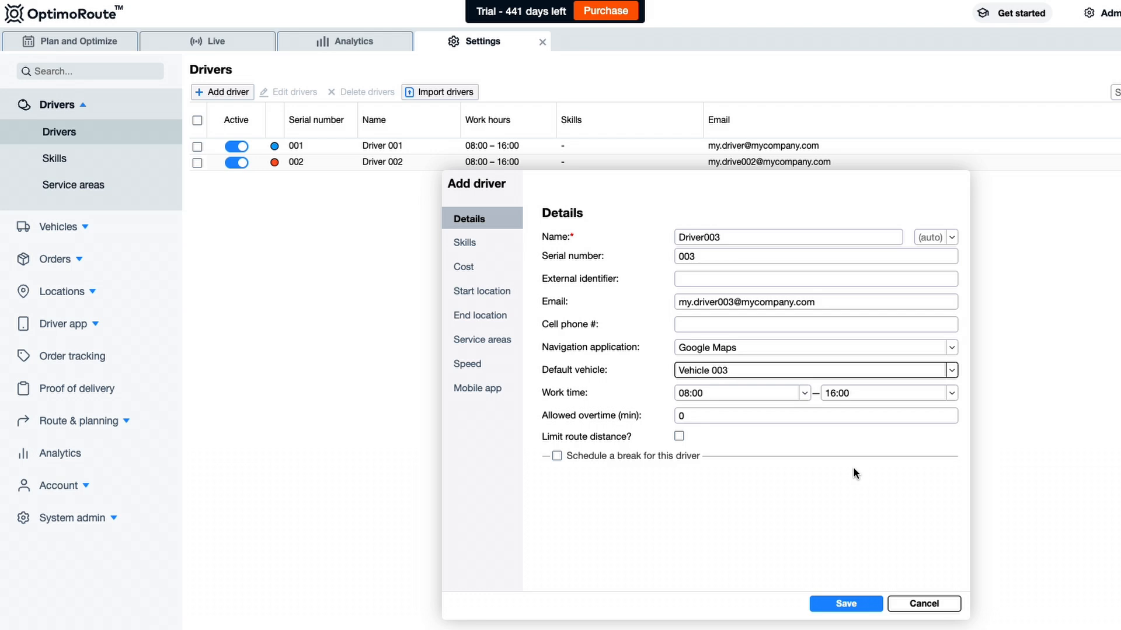
pyautogui.click(804, 394)
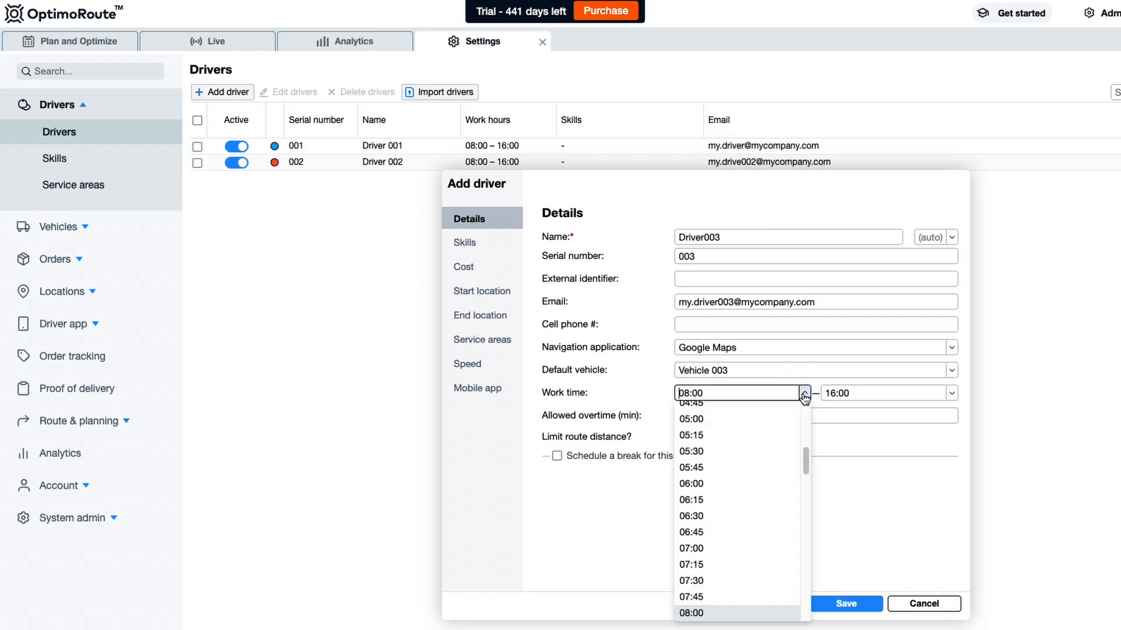
pyautogui.click(804, 394)
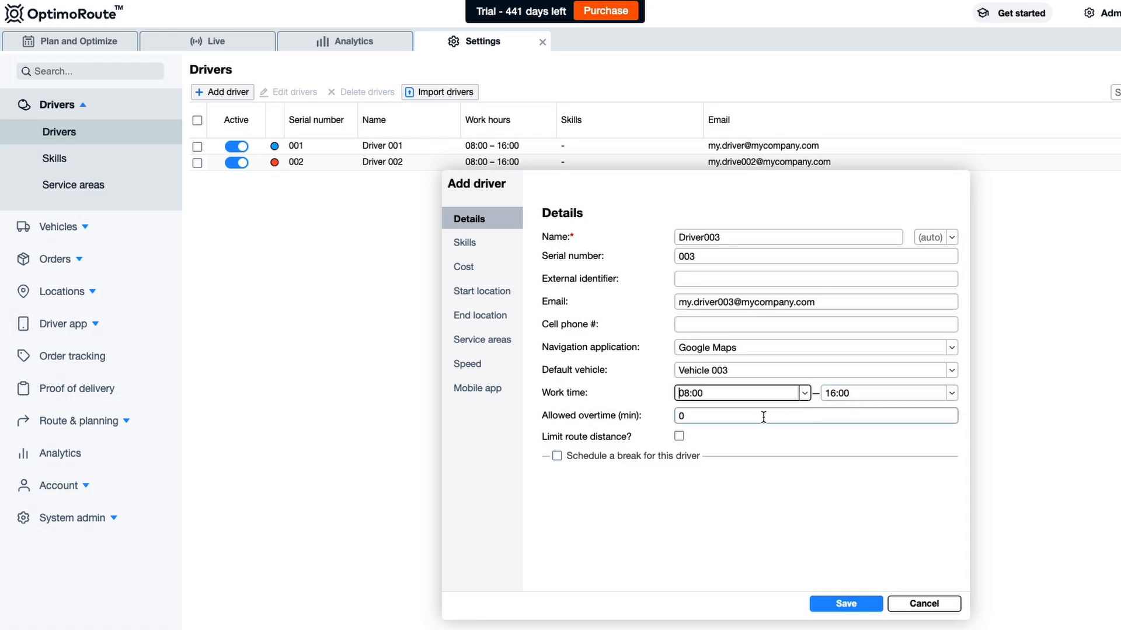
pyautogui.click(700, 418)
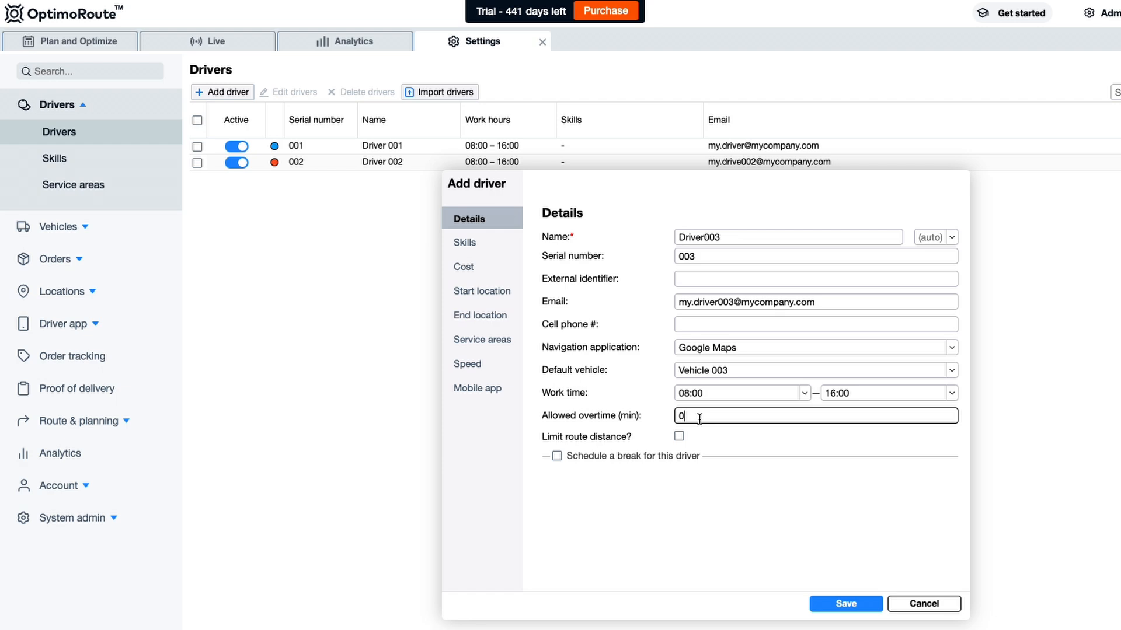
# - Schedule a 30-minute break between 12:00 and 13:00, leaving route distance unlimited
pyautogui.click(680, 437)
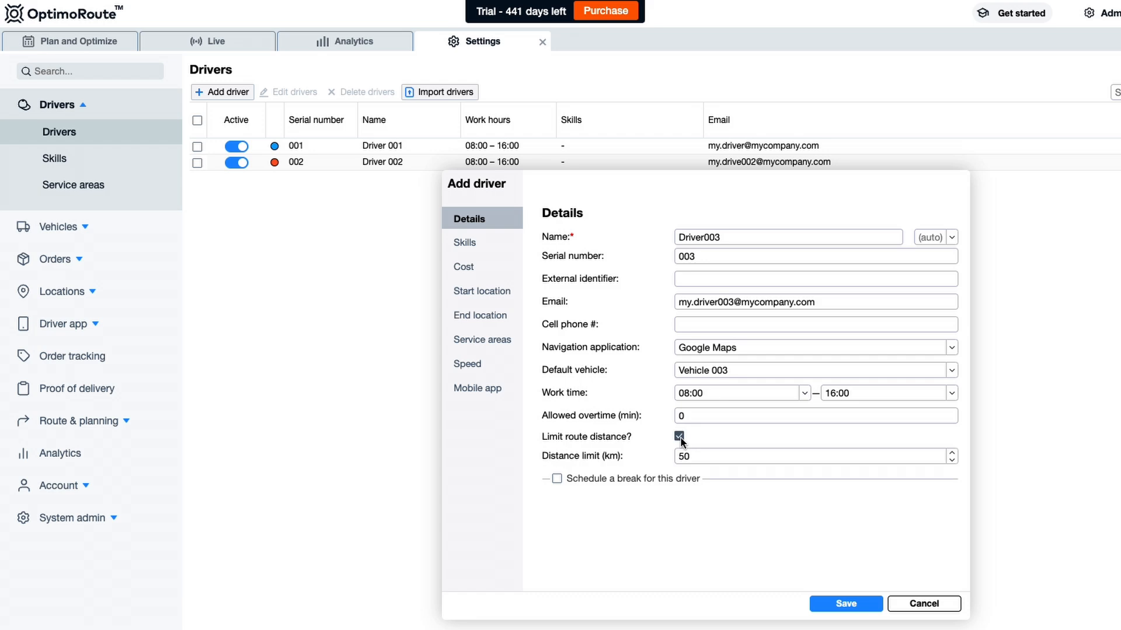
pyautogui.click(795, 456)
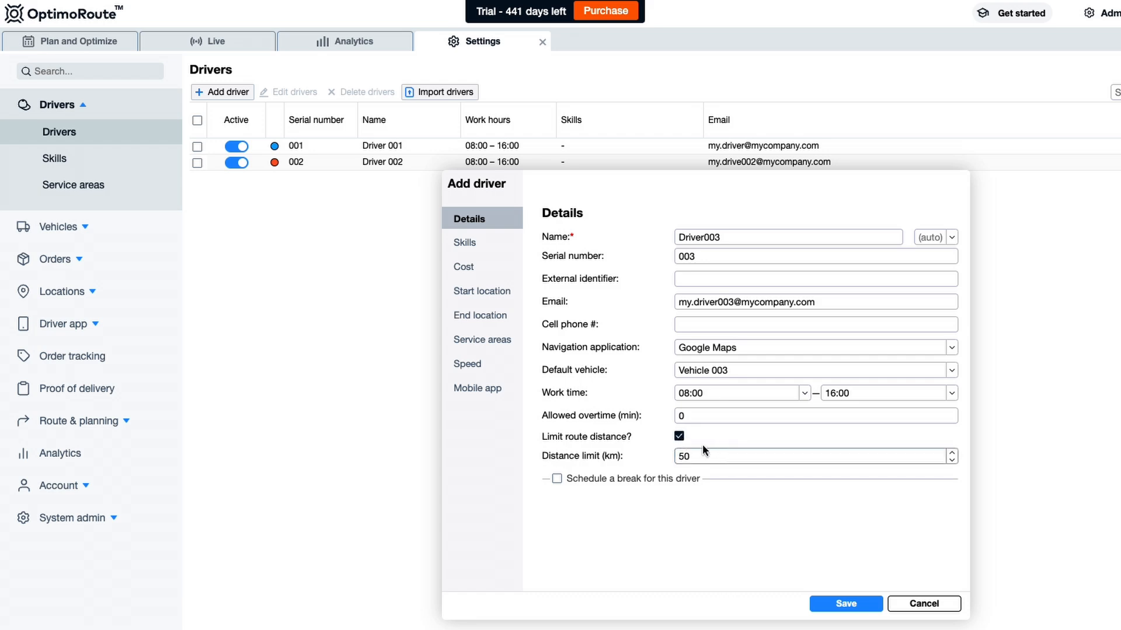
pyautogui.click(679, 437)
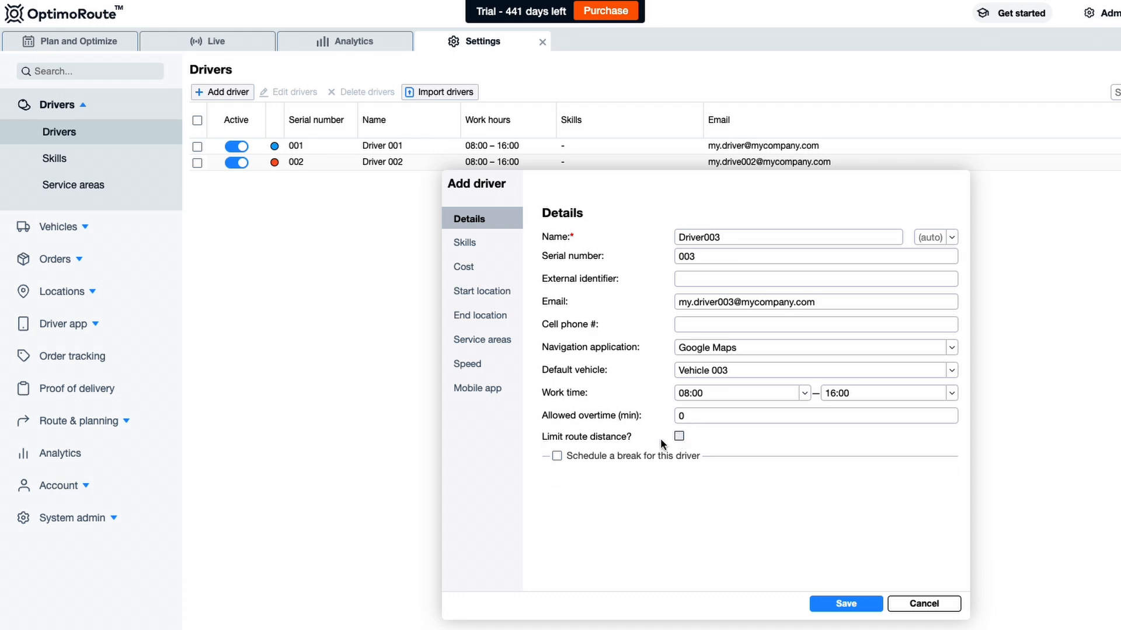
pyautogui.click(557, 456)
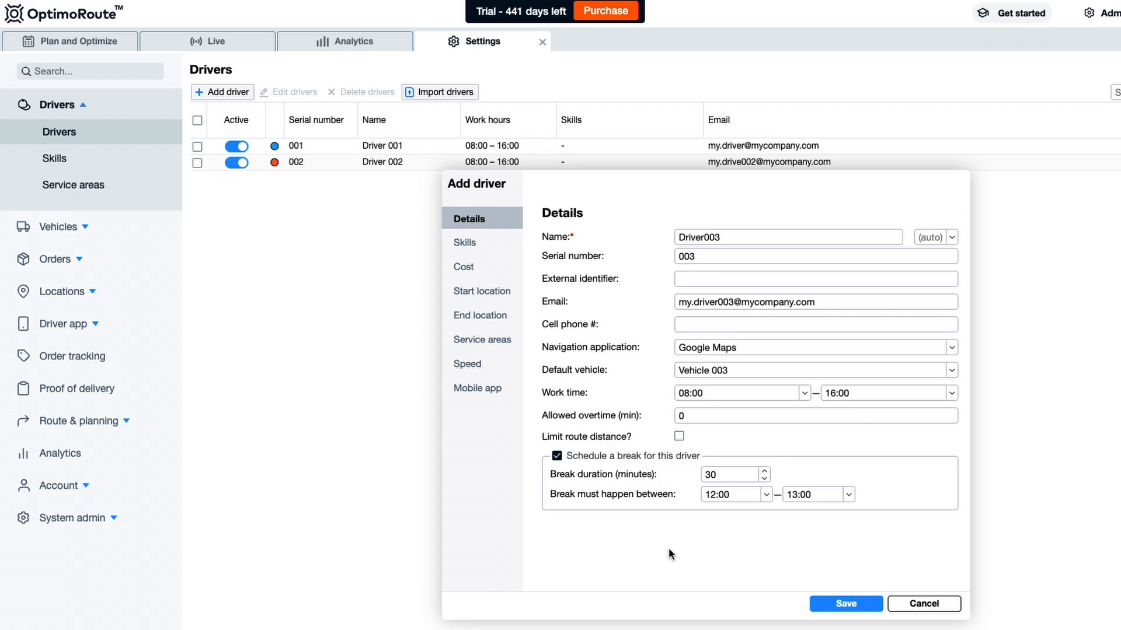
pyautogui.click(849, 495)
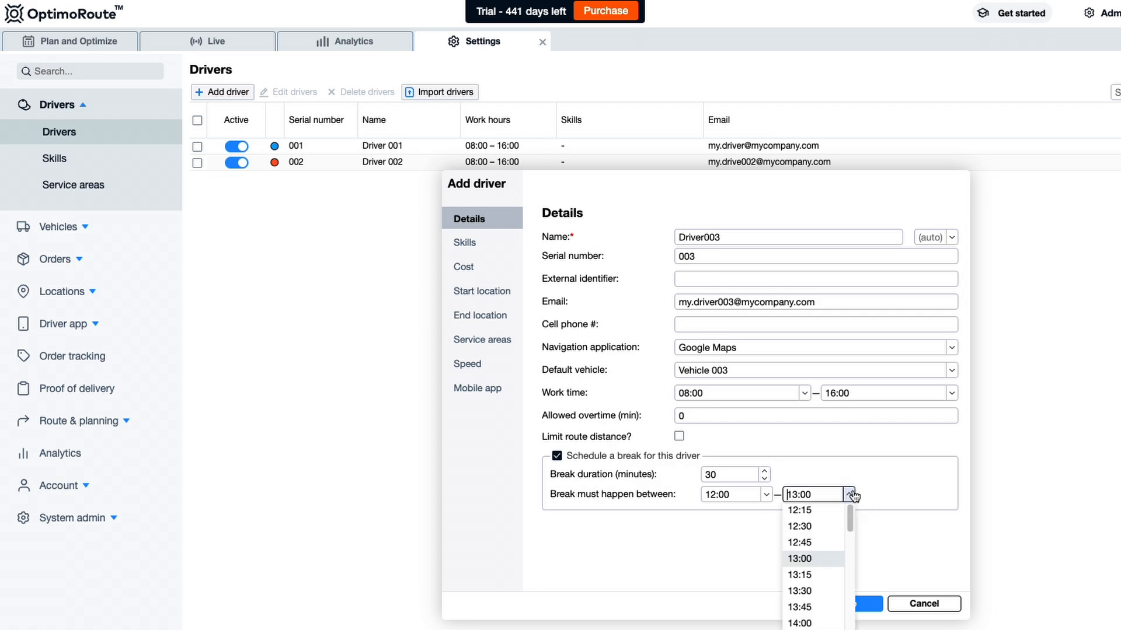
pyautogui.scroll(-5, 811, 584)
pyautogui.scroll(3, 814, 583)
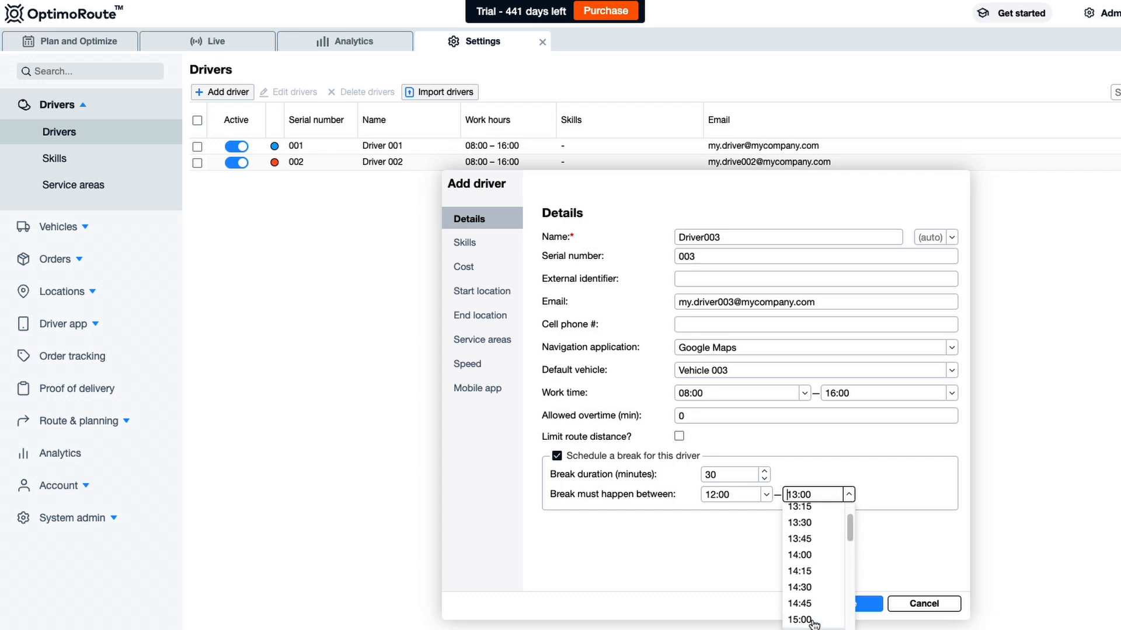
pyautogui.click(731, 576)
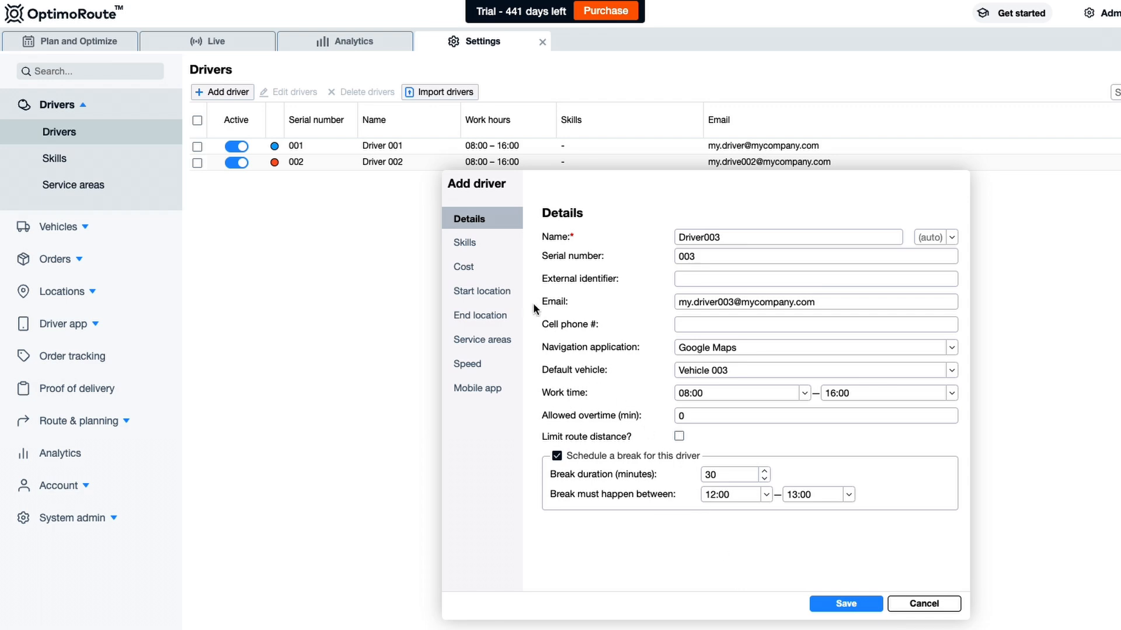
# - Assign the Mechanic (MC) skill to Driver003
pyautogui.click(476, 248)
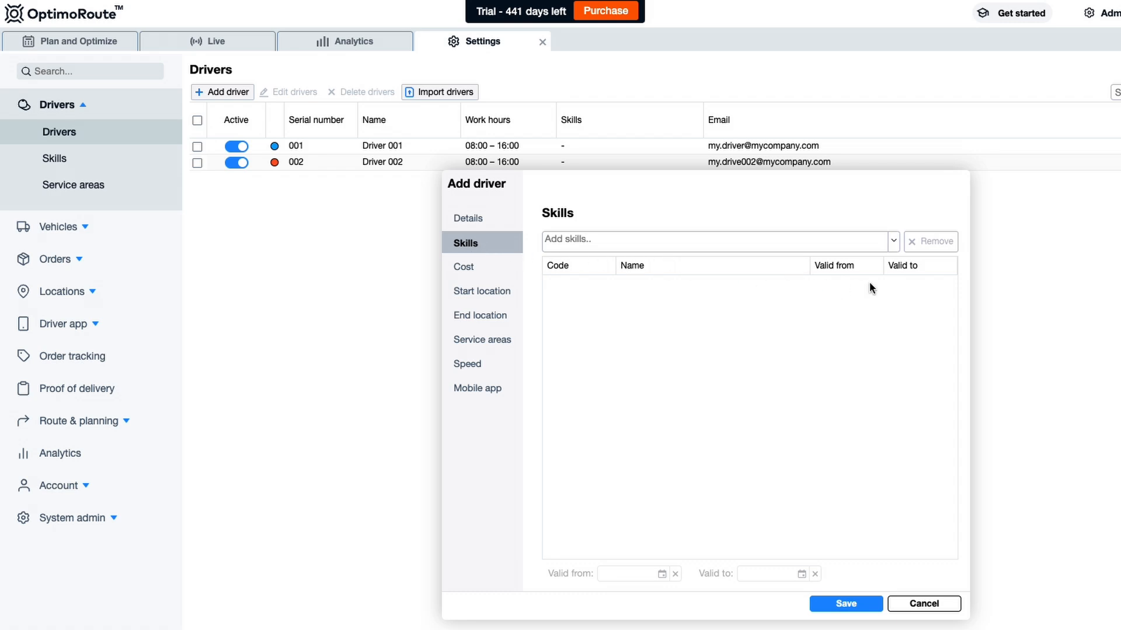
pyautogui.click(709, 241)
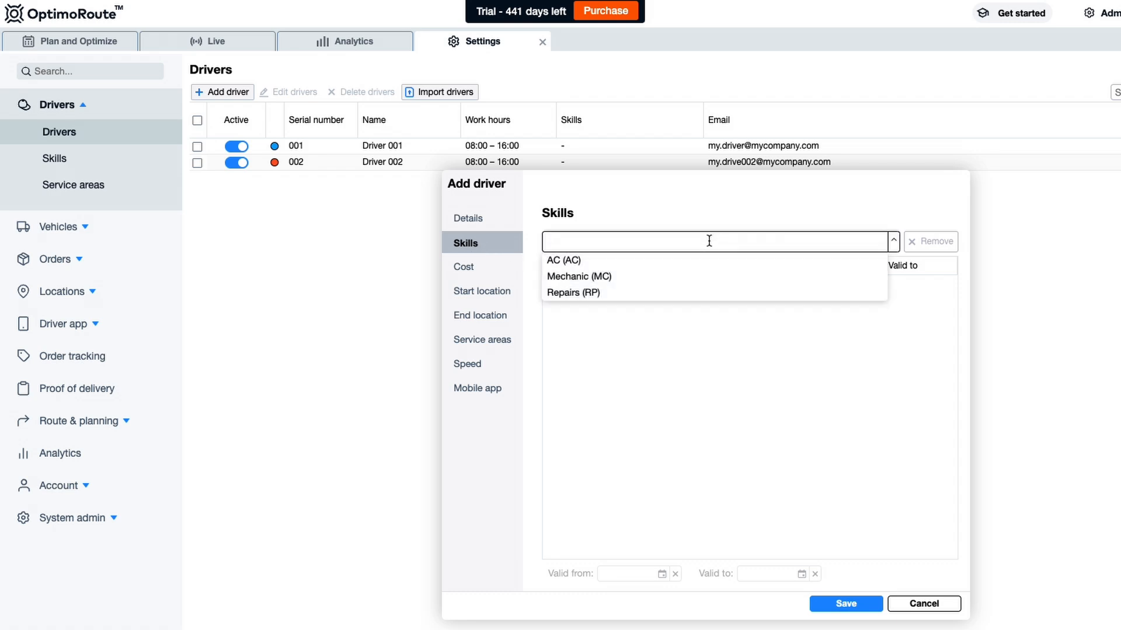
pyautogui.click(683, 277)
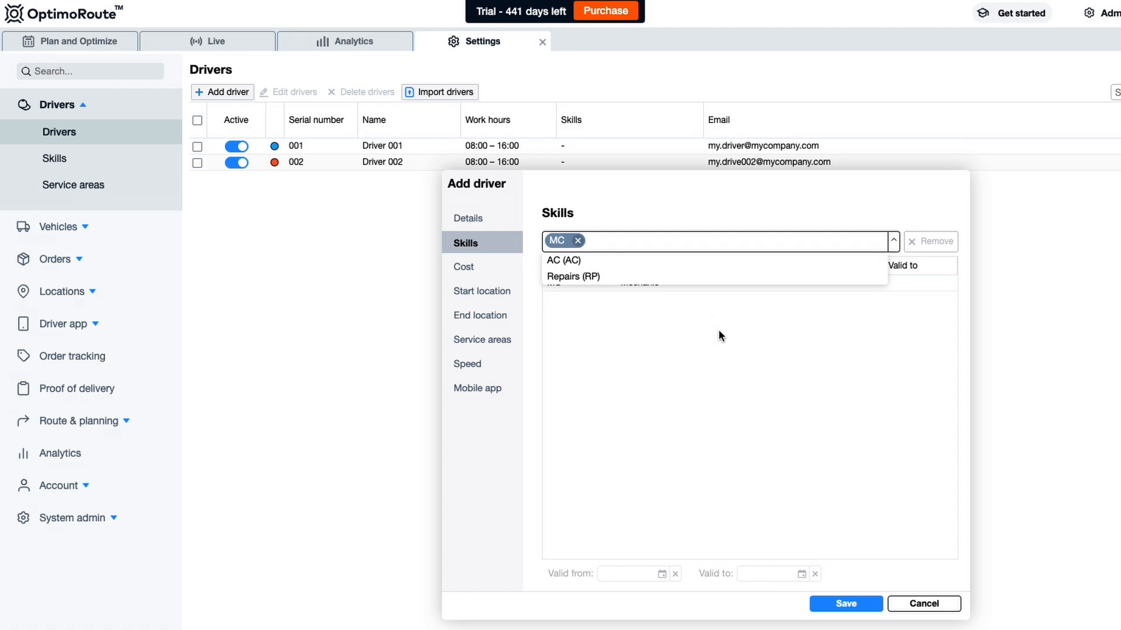
pyautogui.click(838, 439)
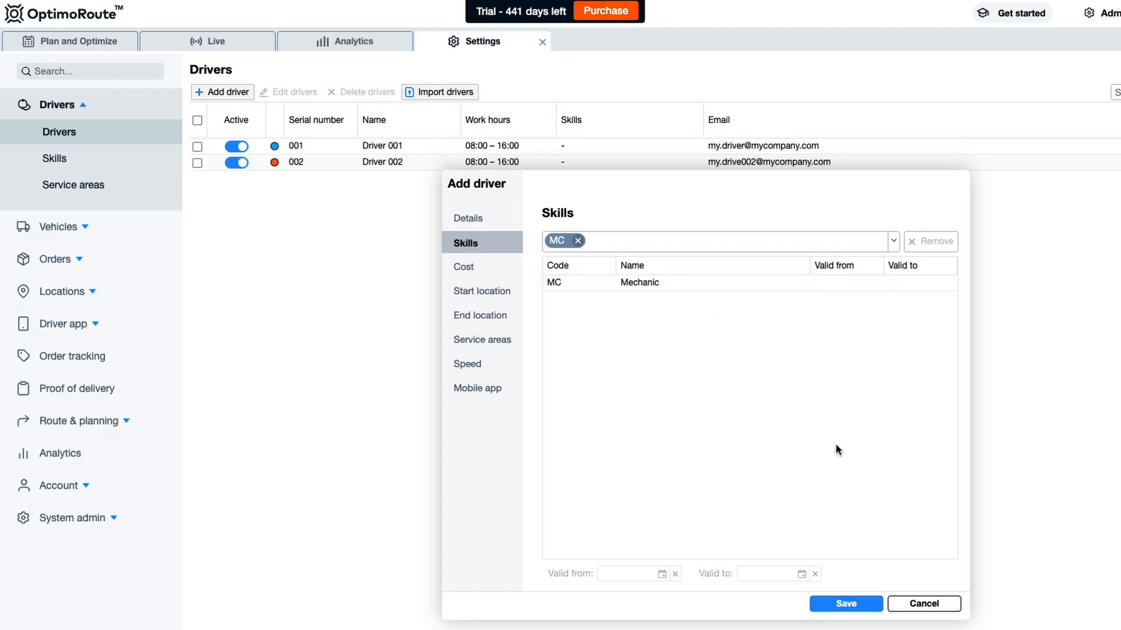
# - Show the driver's costs: fixed 0, 1 per kilometer, 20 per hour, 30 per overtime hour
pyautogui.click(484, 269)
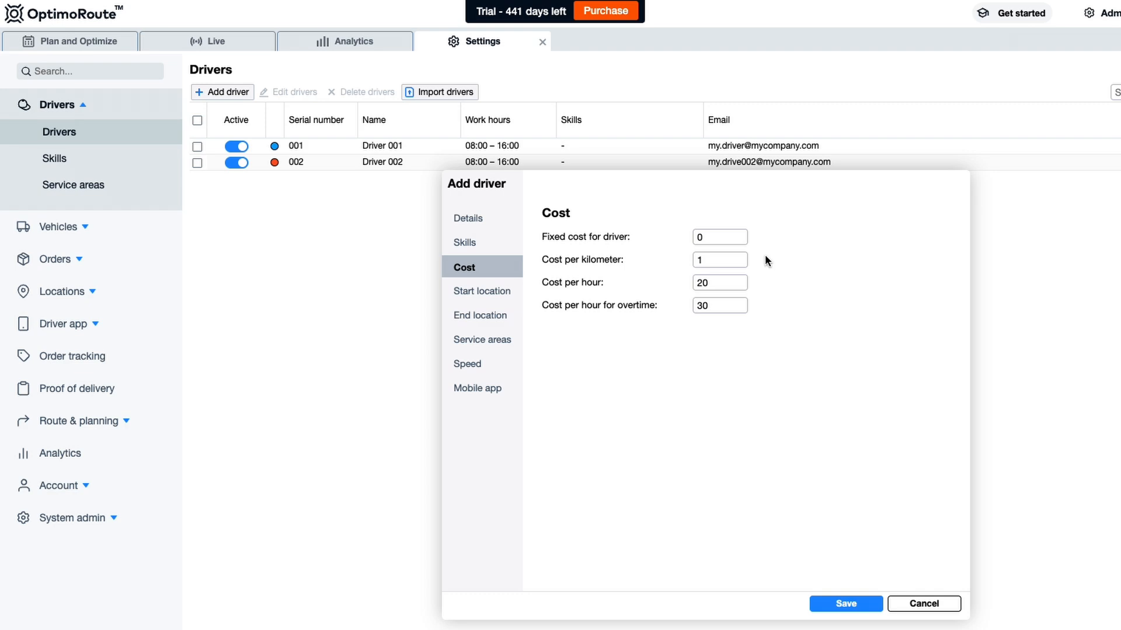
# - Replace the depot start with a custom start point near Market St
pyautogui.click(483, 299)
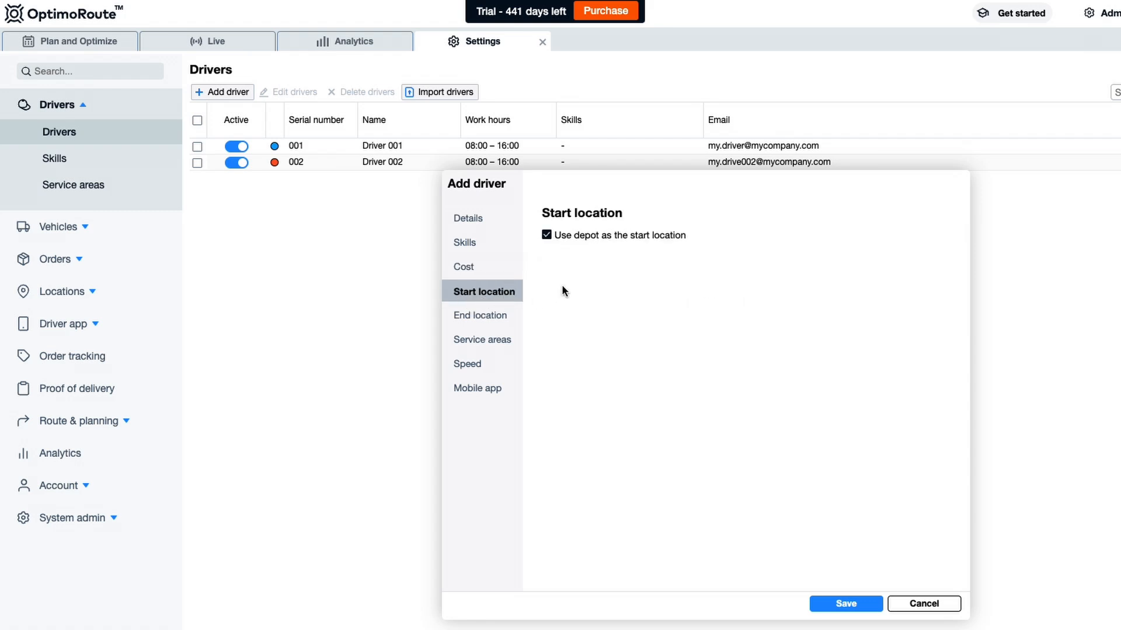
pyautogui.click(547, 234)
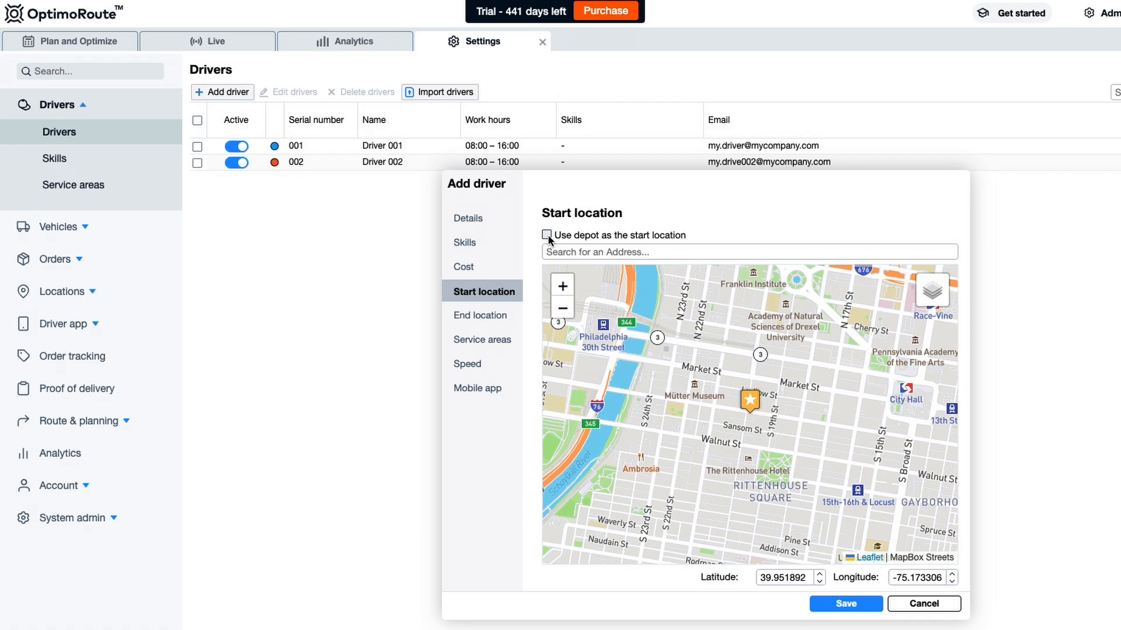
pyautogui.click(594, 250)
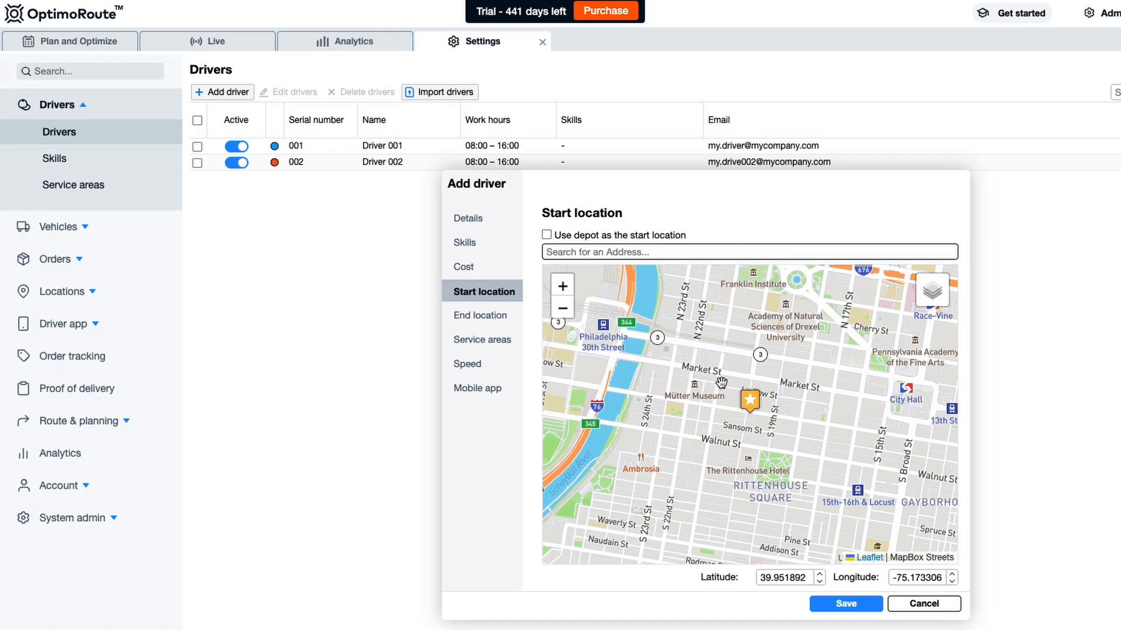
pyautogui.moveTo(750, 404)
pyautogui.mouseDown()
pyautogui.moveTo(701, 376)
pyautogui.moveTo(747, 402)
pyautogui.mouseUp()
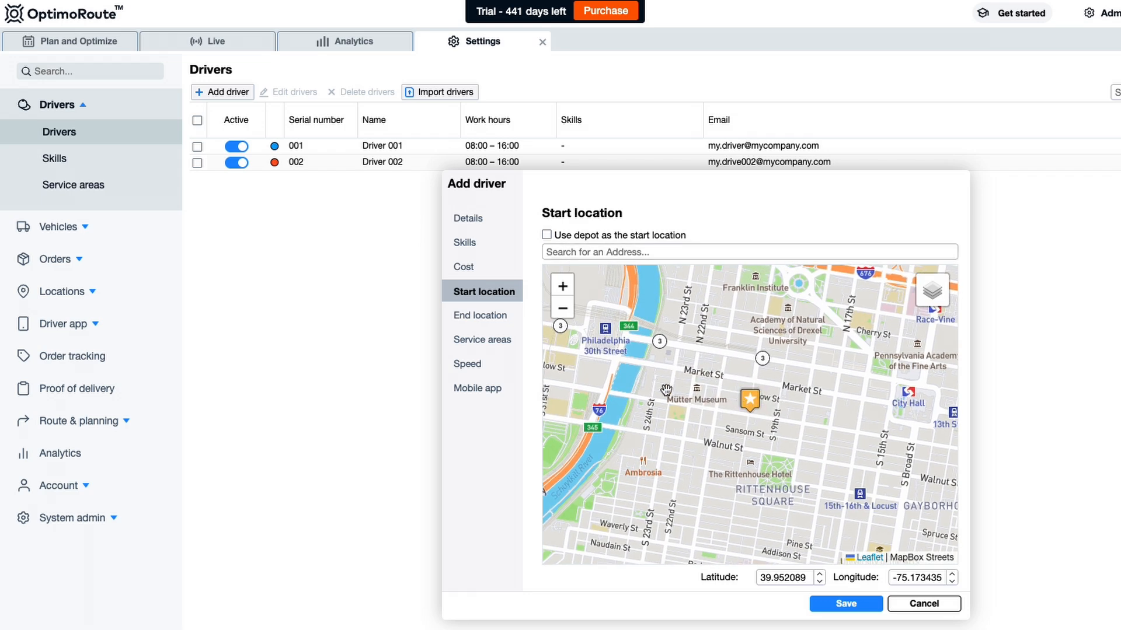
# - Keep the driver's end location set to the start location
pyautogui.click(499, 325)
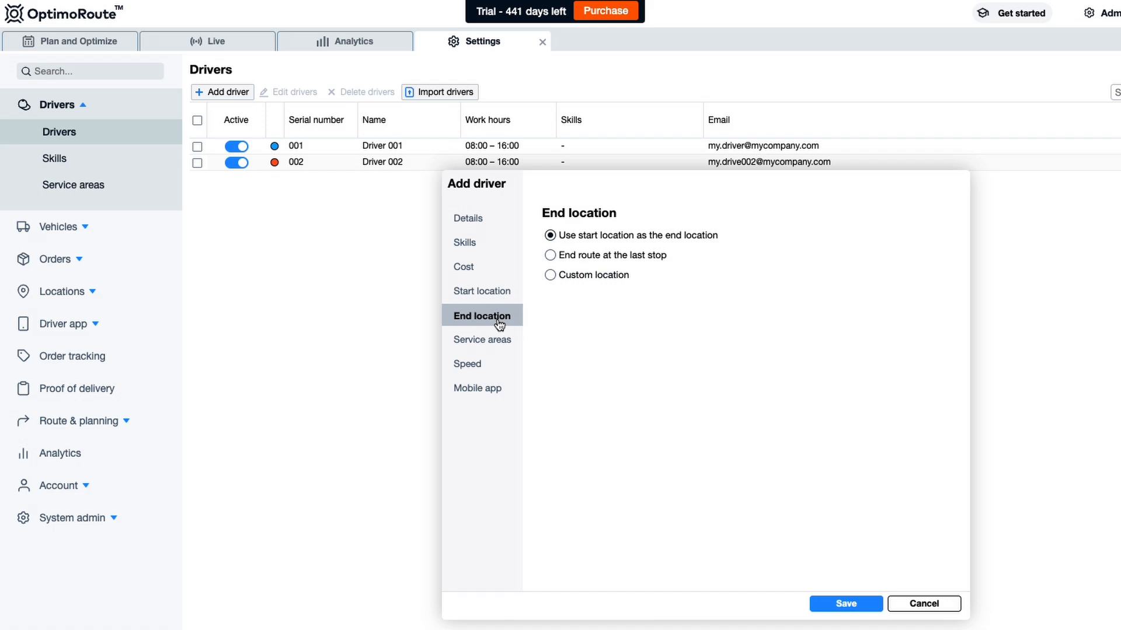
pyautogui.click(550, 274)
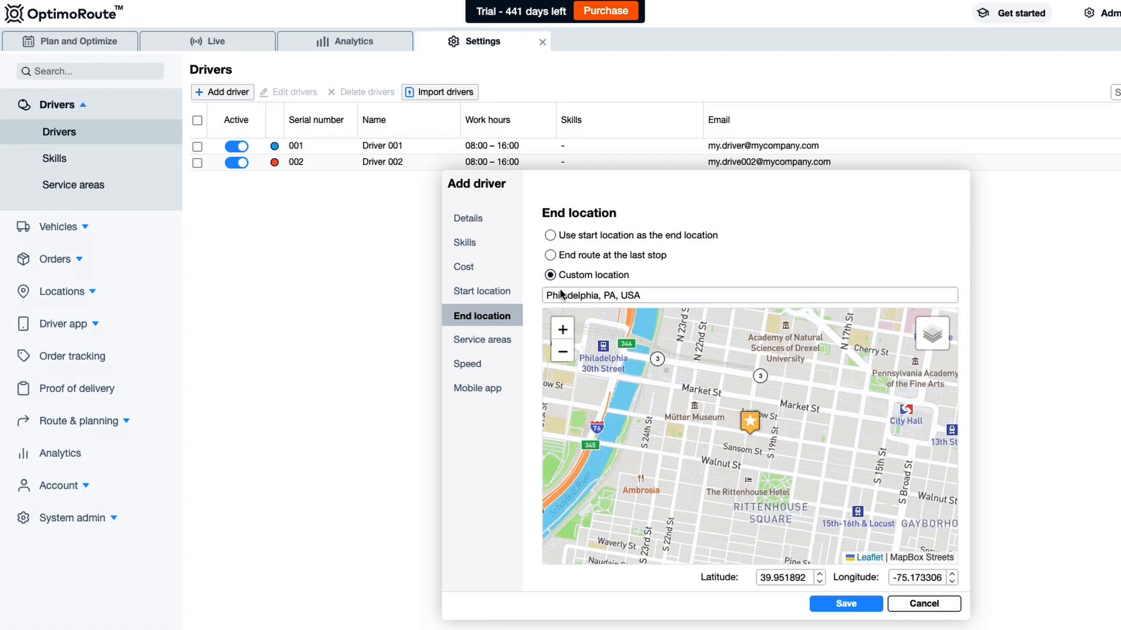
pyautogui.click(550, 236)
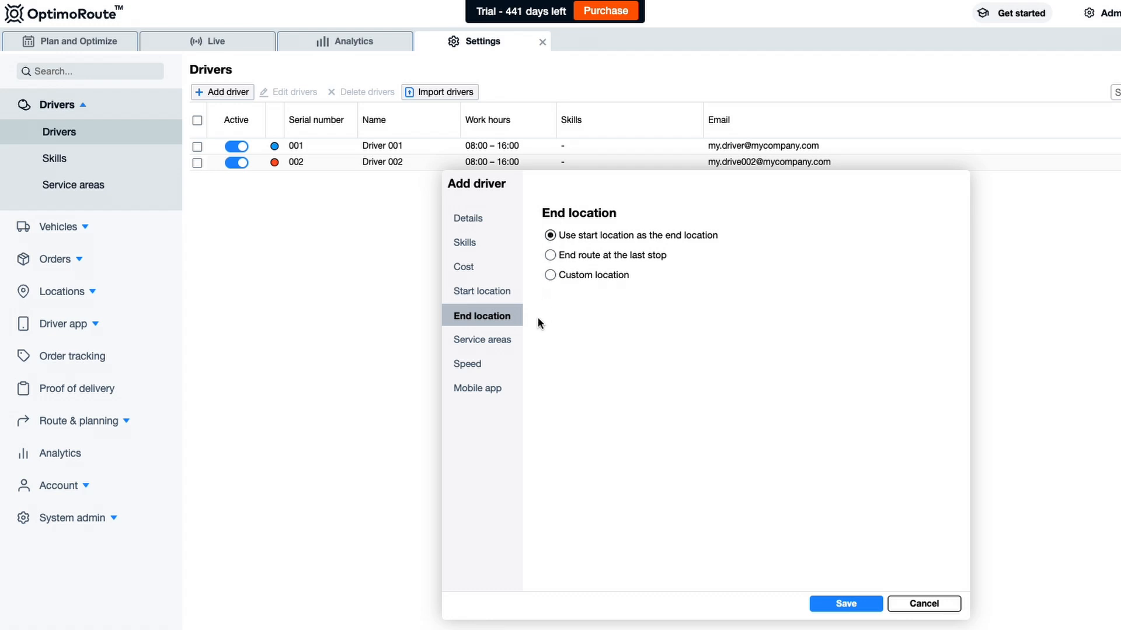
pyautogui.click(489, 344)
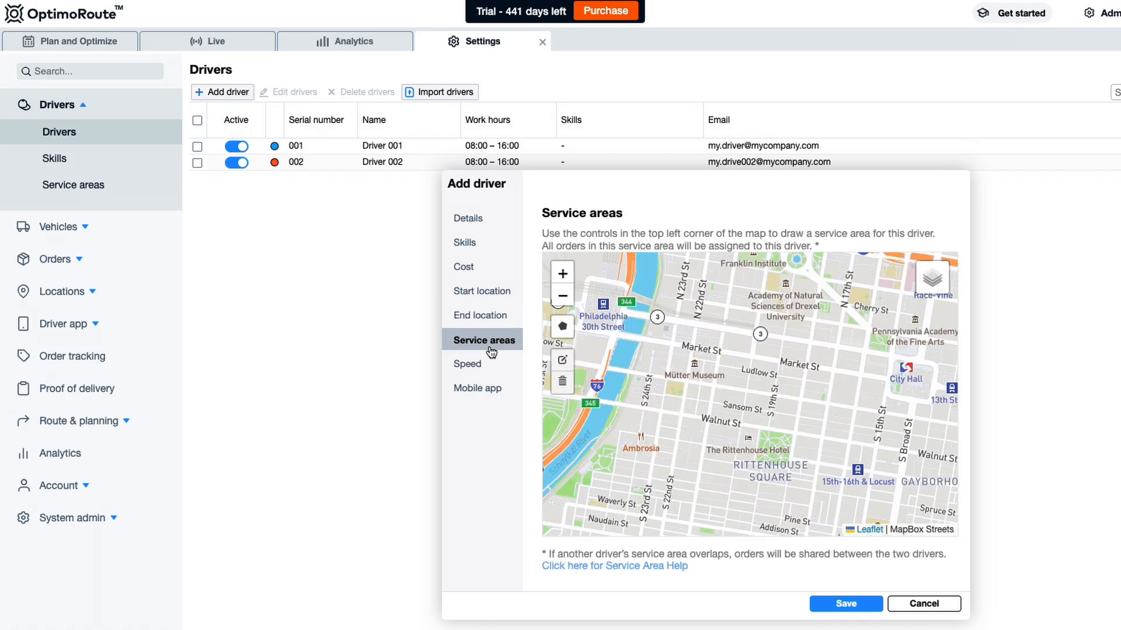
# - Draw a five-corner service area polygon around Market St and Rittenhouse Square, about 104 ha
pyautogui.click(563, 329)
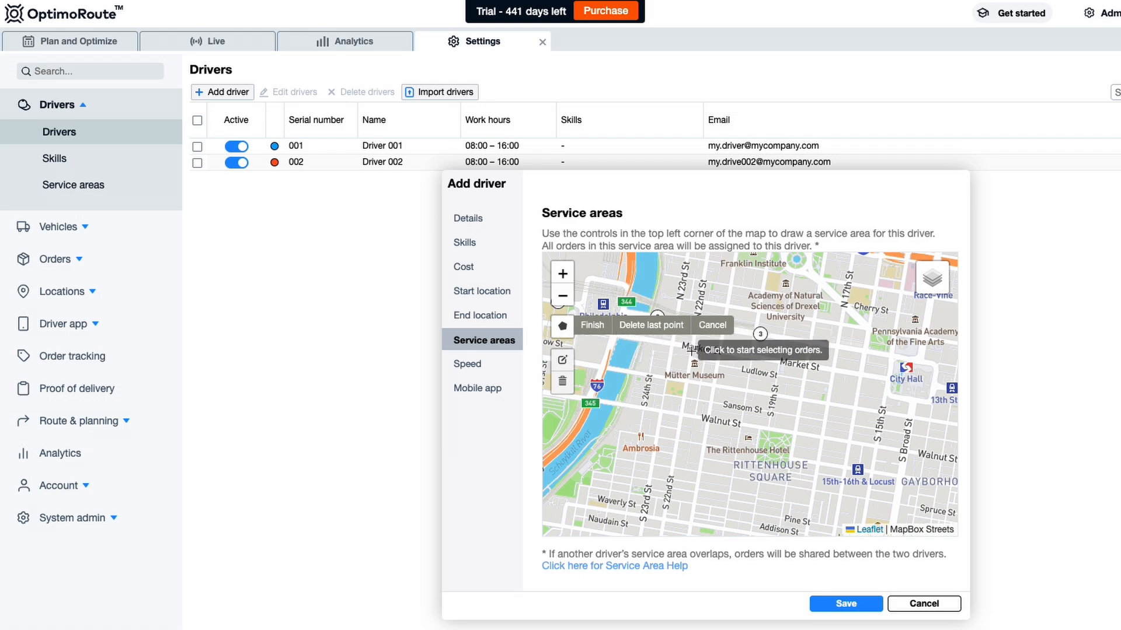
pyautogui.click(703, 279)
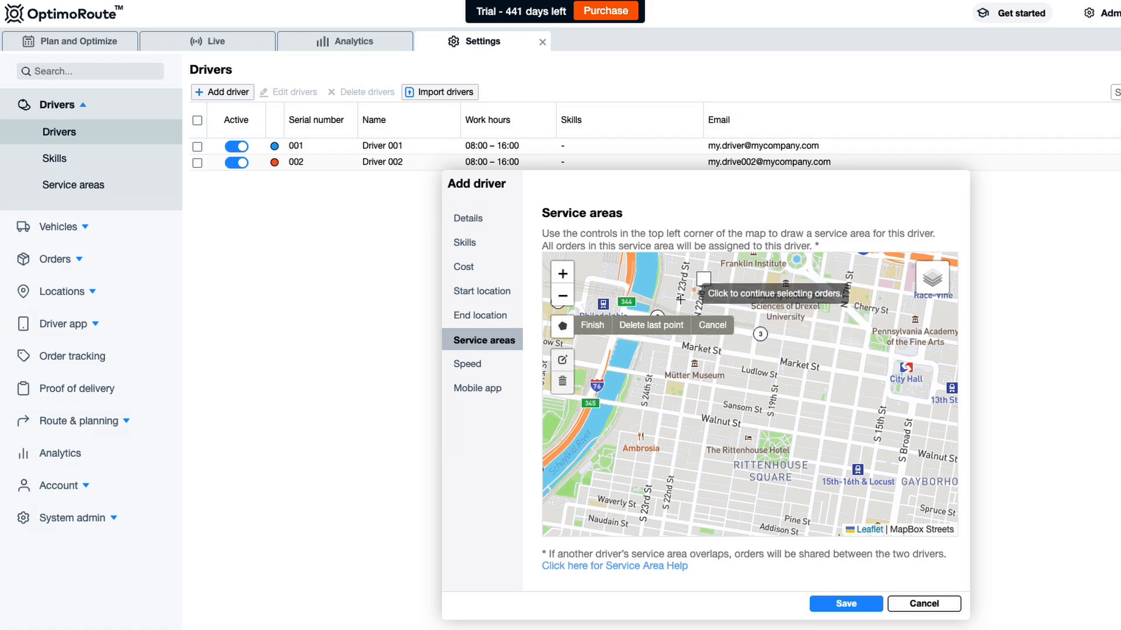
pyautogui.click(608, 448)
pyautogui.click(802, 498)
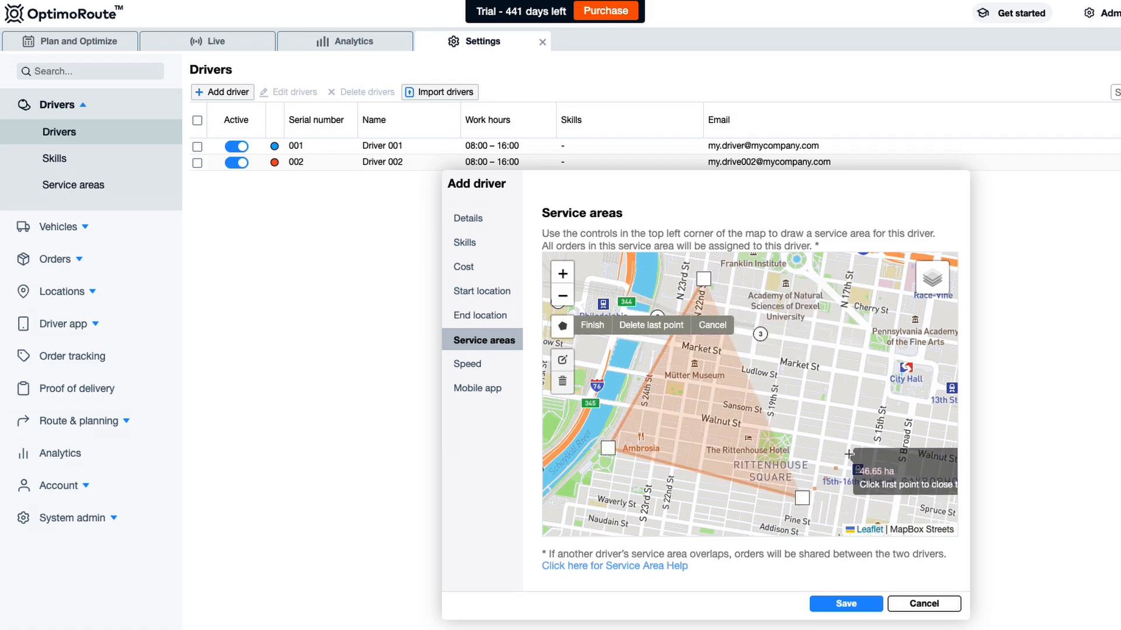
pyautogui.click(925, 355)
pyautogui.click(832, 297)
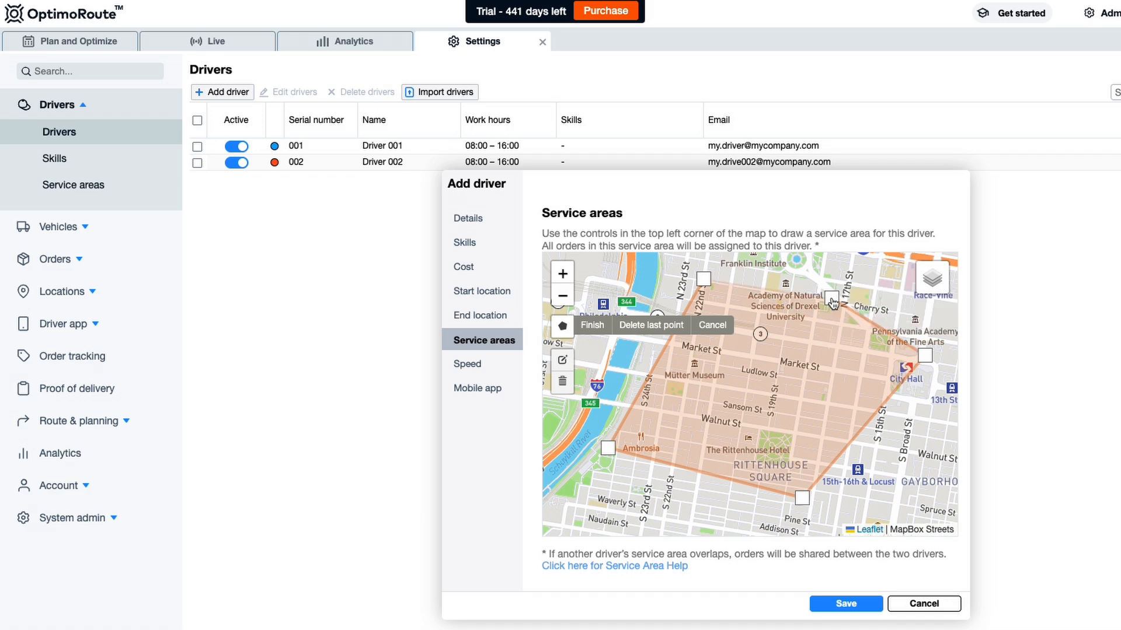
pyautogui.click(702, 282)
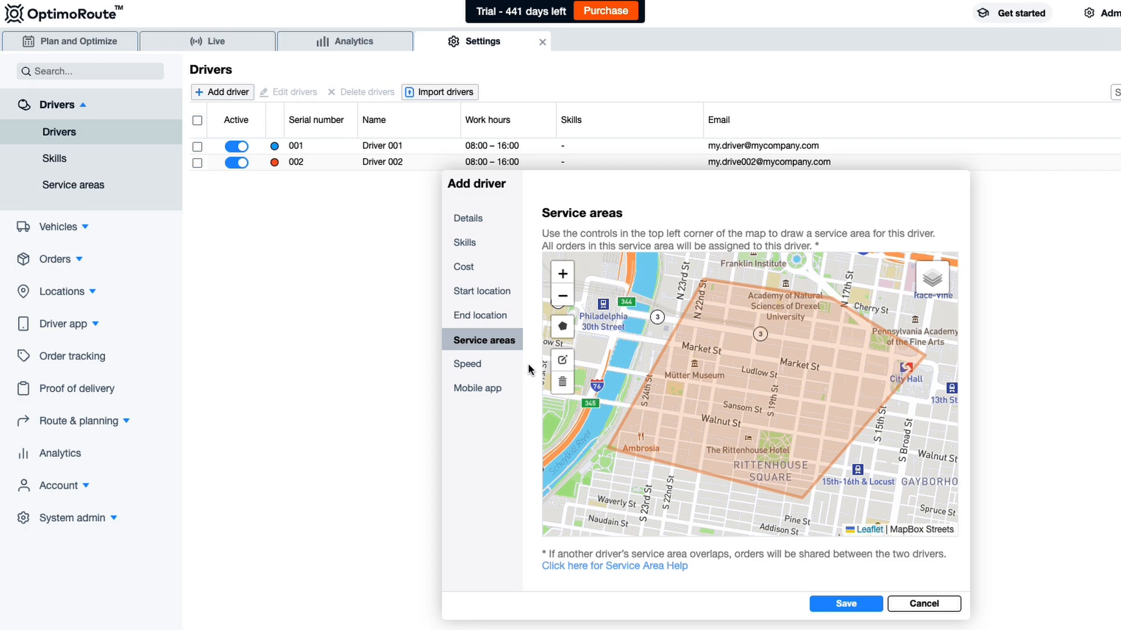
pyautogui.click(497, 369)
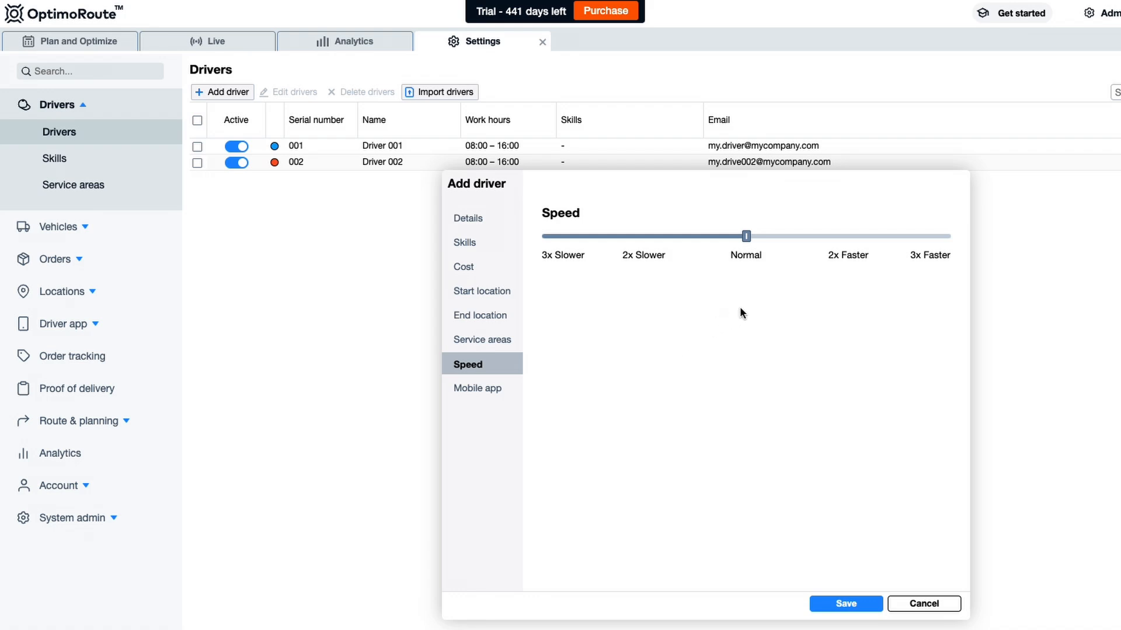
# - Set Driver003's speed to 1.5x slower, check the mobile app settings, and save the driver
pyautogui.moveTo(745, 236)
pyautogui.mouseDown()
pyautogui.moveTo(696, 240)
pyautogui.moveTo(796, 241)
pyautogui.moveTo(747, 245)
pyautogui.mouseUp()
pyautogui.click(489, 389)
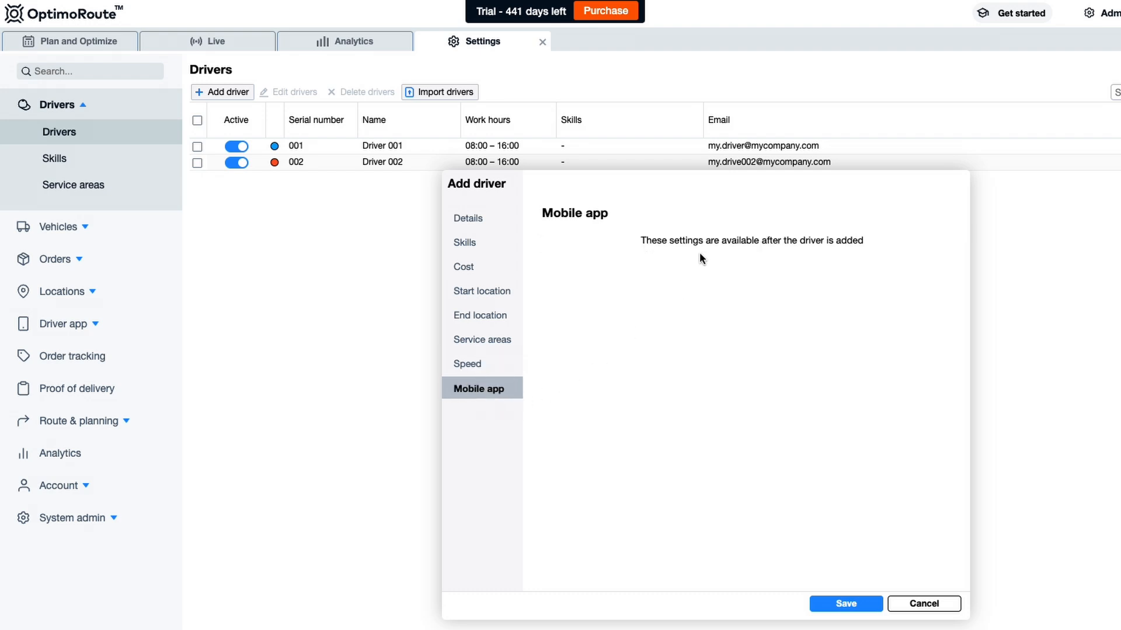
pyautogui.click(861, 604)
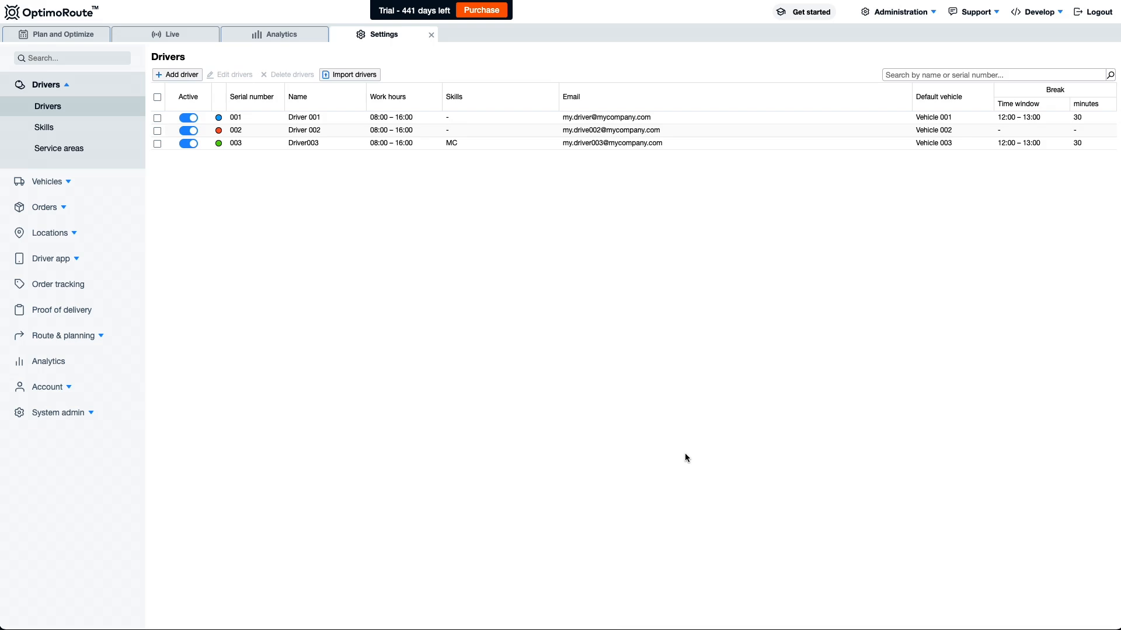
# - Close the Settings tab and check that Plan and Optimize lists Driver003 with Driver 001 and 002
pyautogui.click(431, 35)
pyautogui.scroll(2, 647, 273)
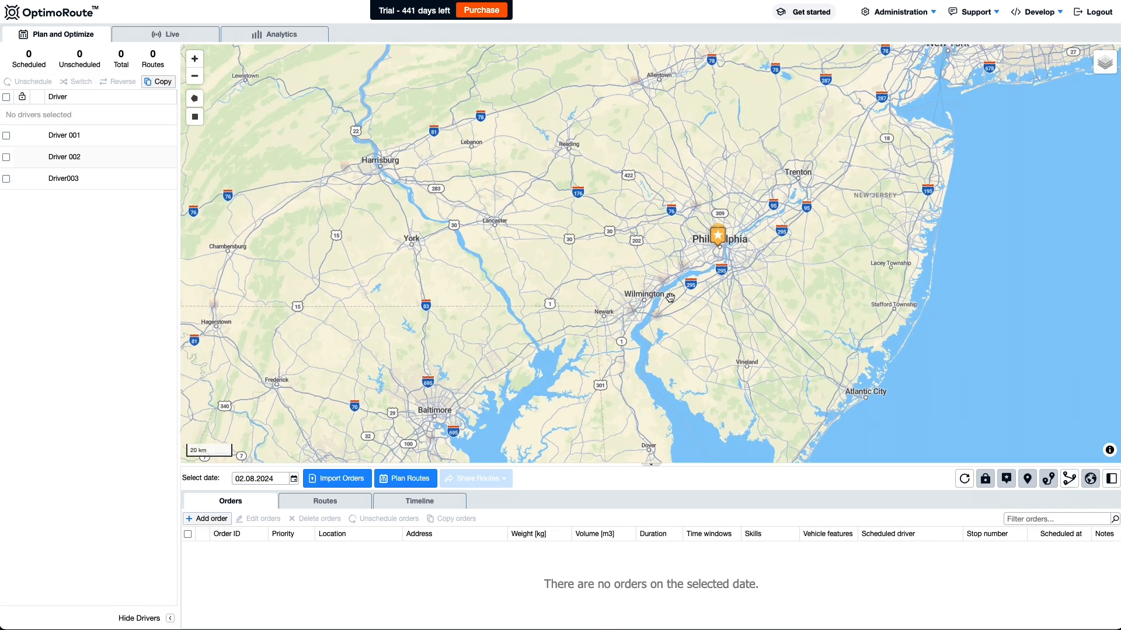